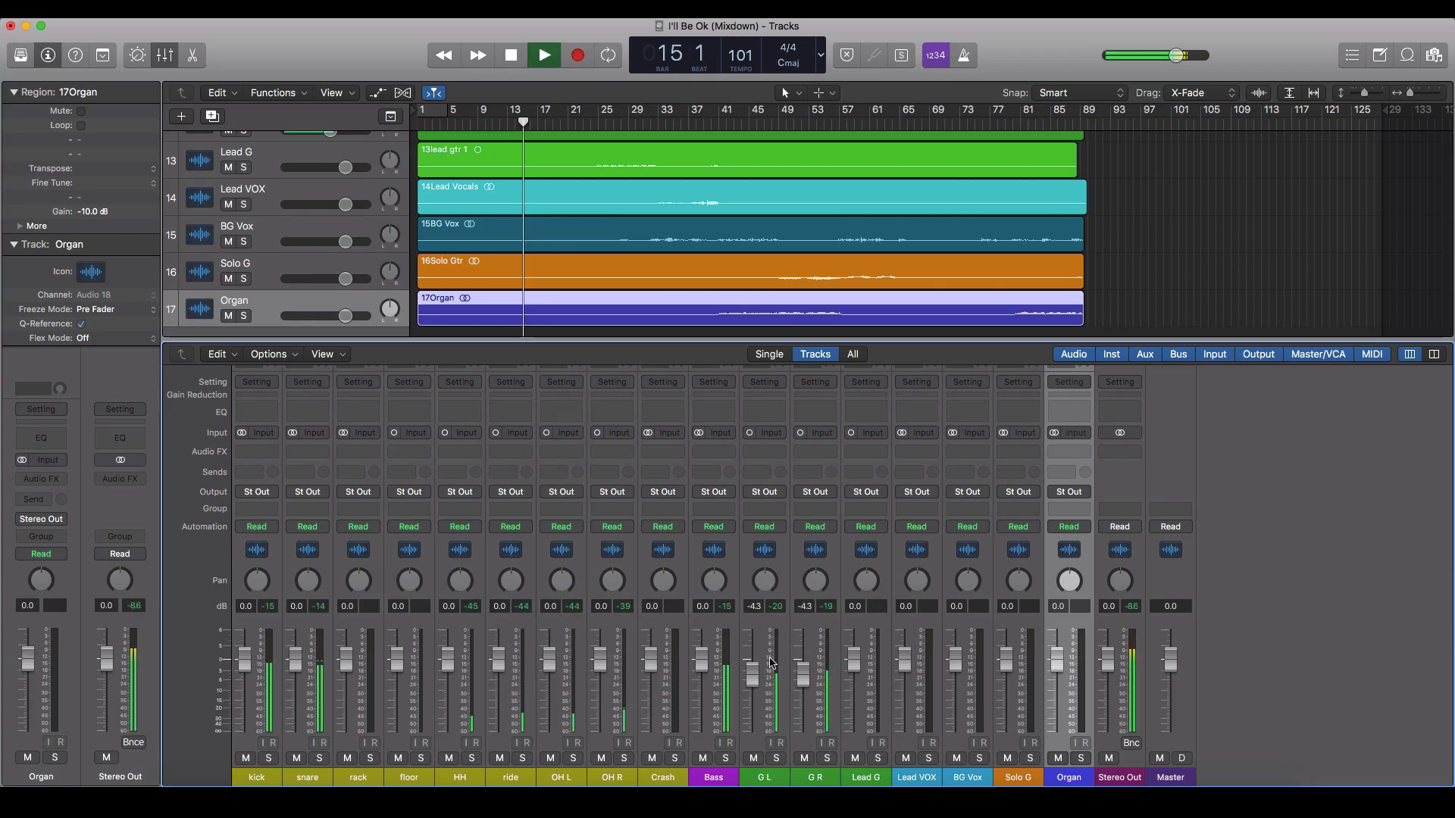
Pan the G L and G R channels to -41 and +41, and set G L to -4.5 dB, G R to -3.5 dB and Bass to -0.2 dB
left_click_drag(815, 595, 815, 455)
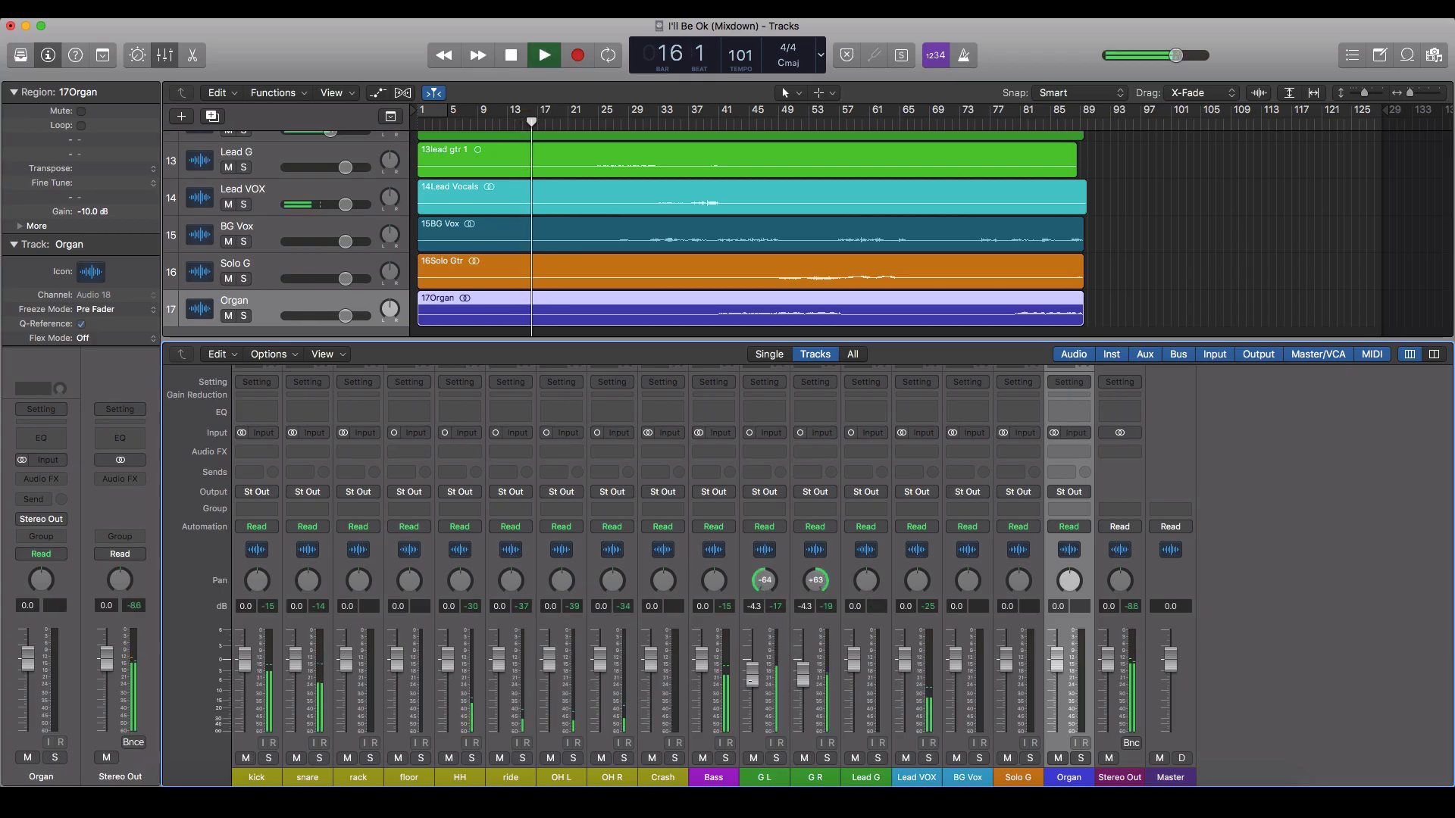
left_click_drag(804, 673, 805, 671)
left_click_drag(814, 580, 758, 549)
left_click_drag(752, 673, 702, 662)
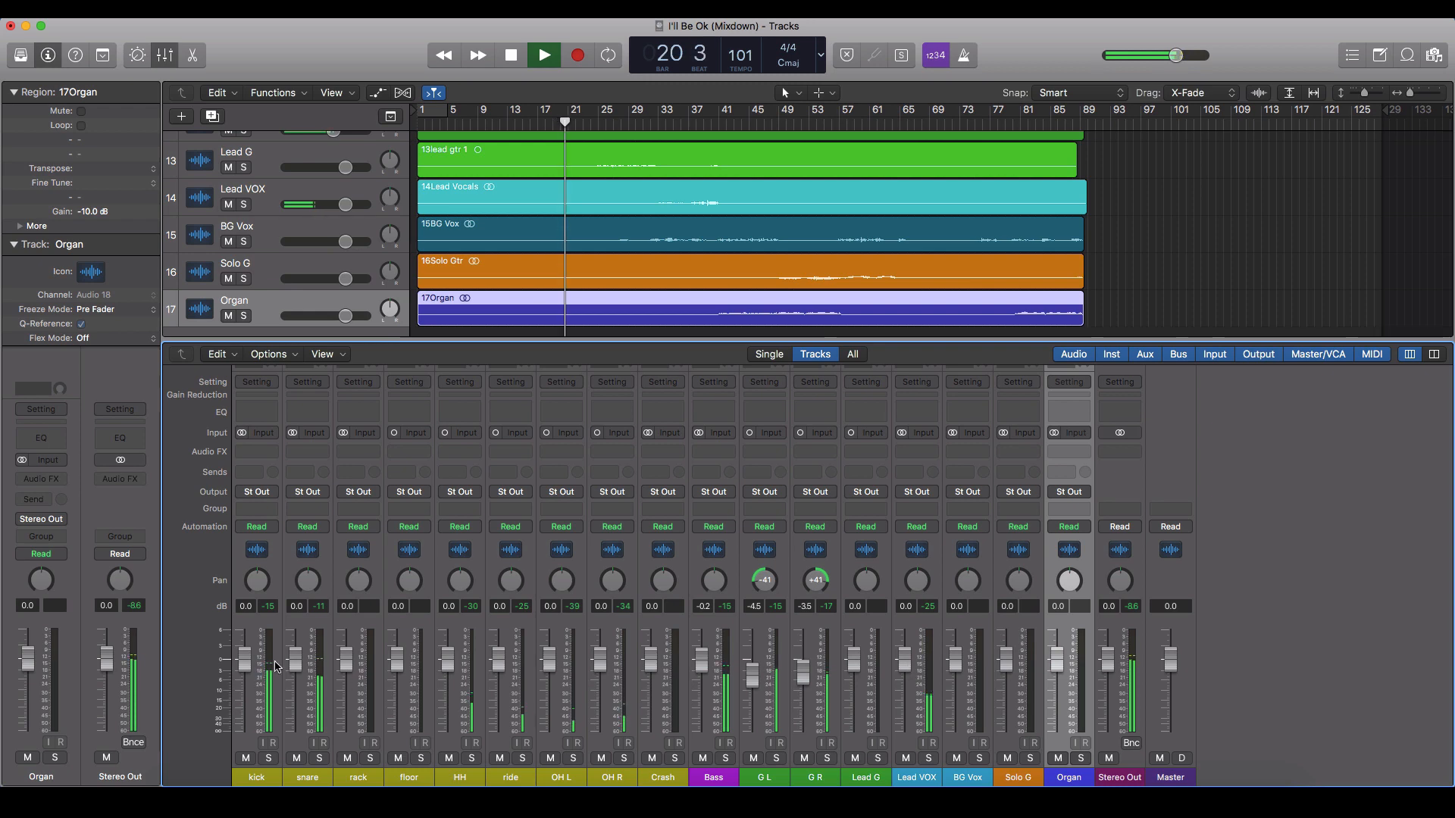
left_click_drag(295, 659, 244, 697)
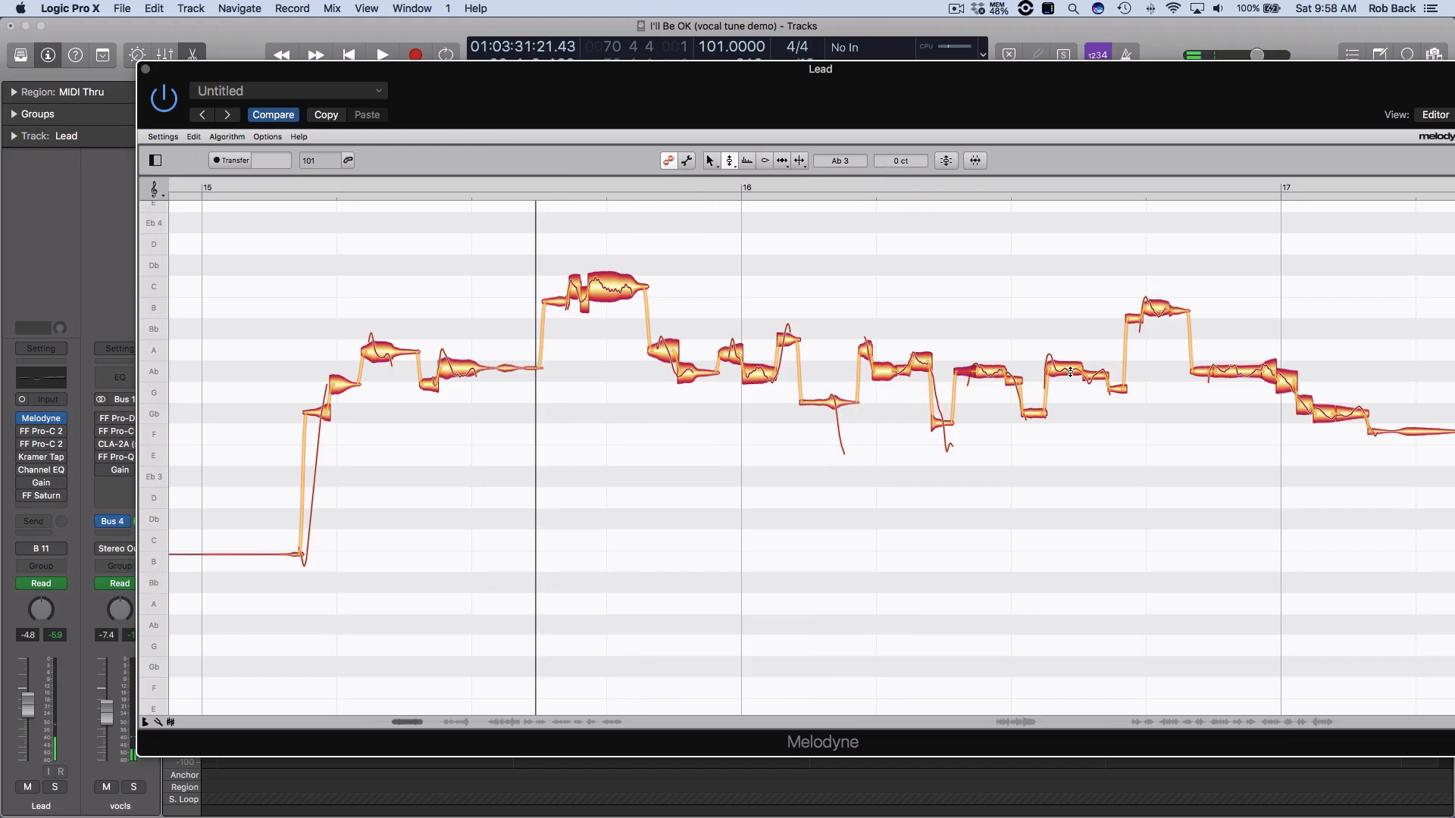
Shift the two low lead vocal notes after bar 16 to Gb 3 and start playback from bar 15
left_click_drag(940, 423, 941, 415)
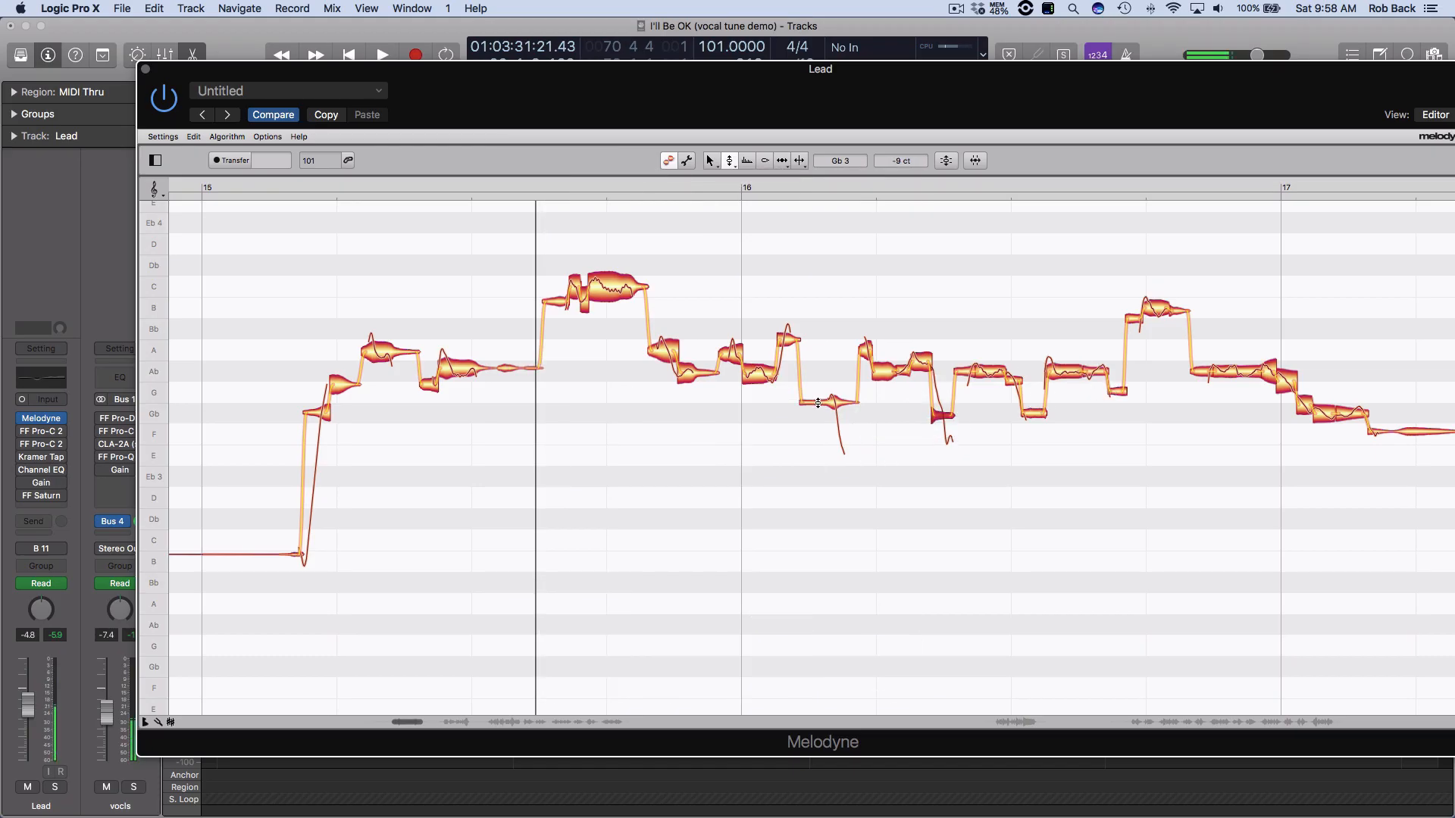
left_click_drag(833, 402, 834, 416)
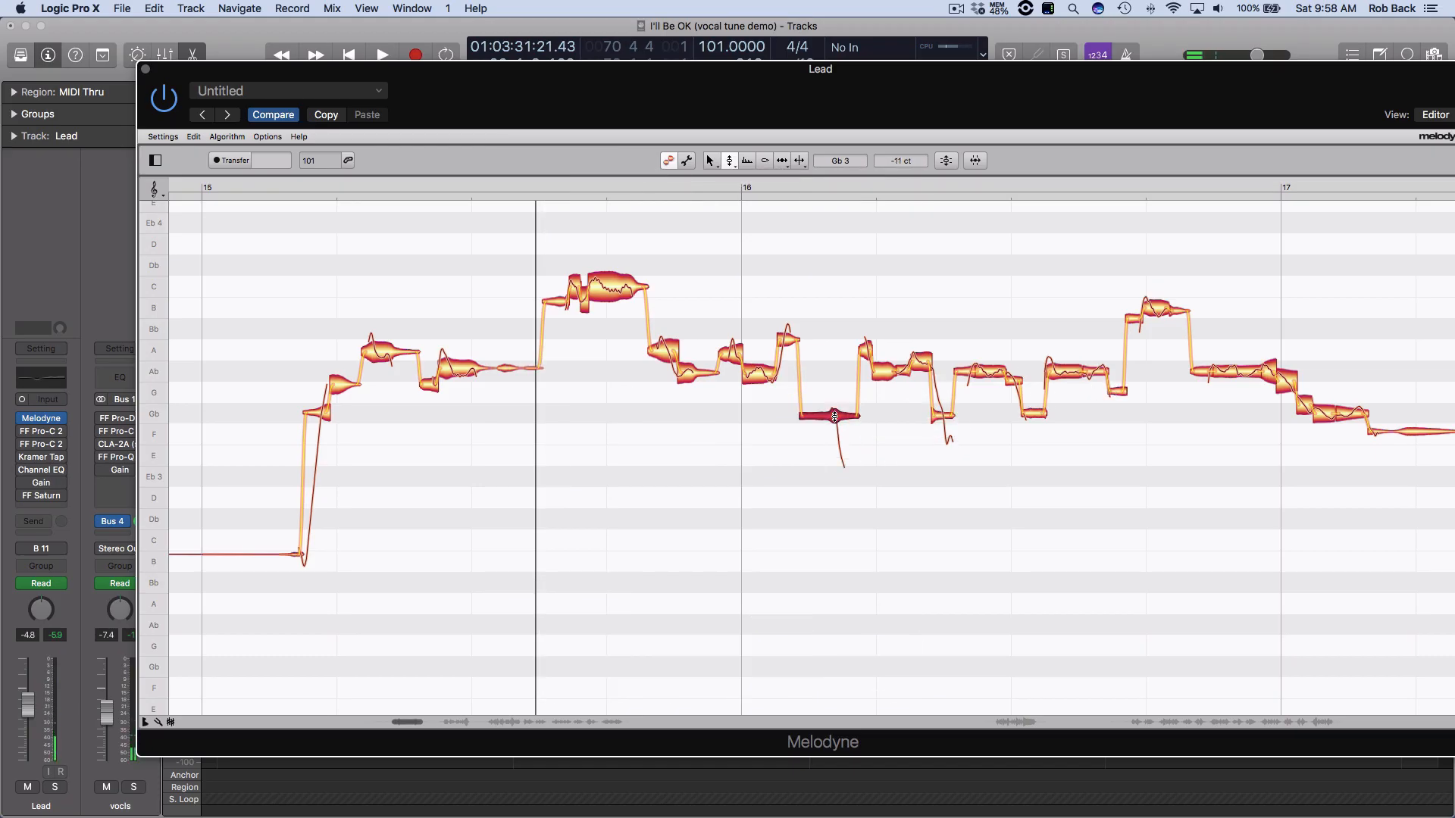
double_click(242, 192)
Fine-tune the lead vocal notes around bar 16 towards A 3 and Ab 3, and clear the note selection
left_click_drag(731, 353, 731, 349)
left_click(660, 351)
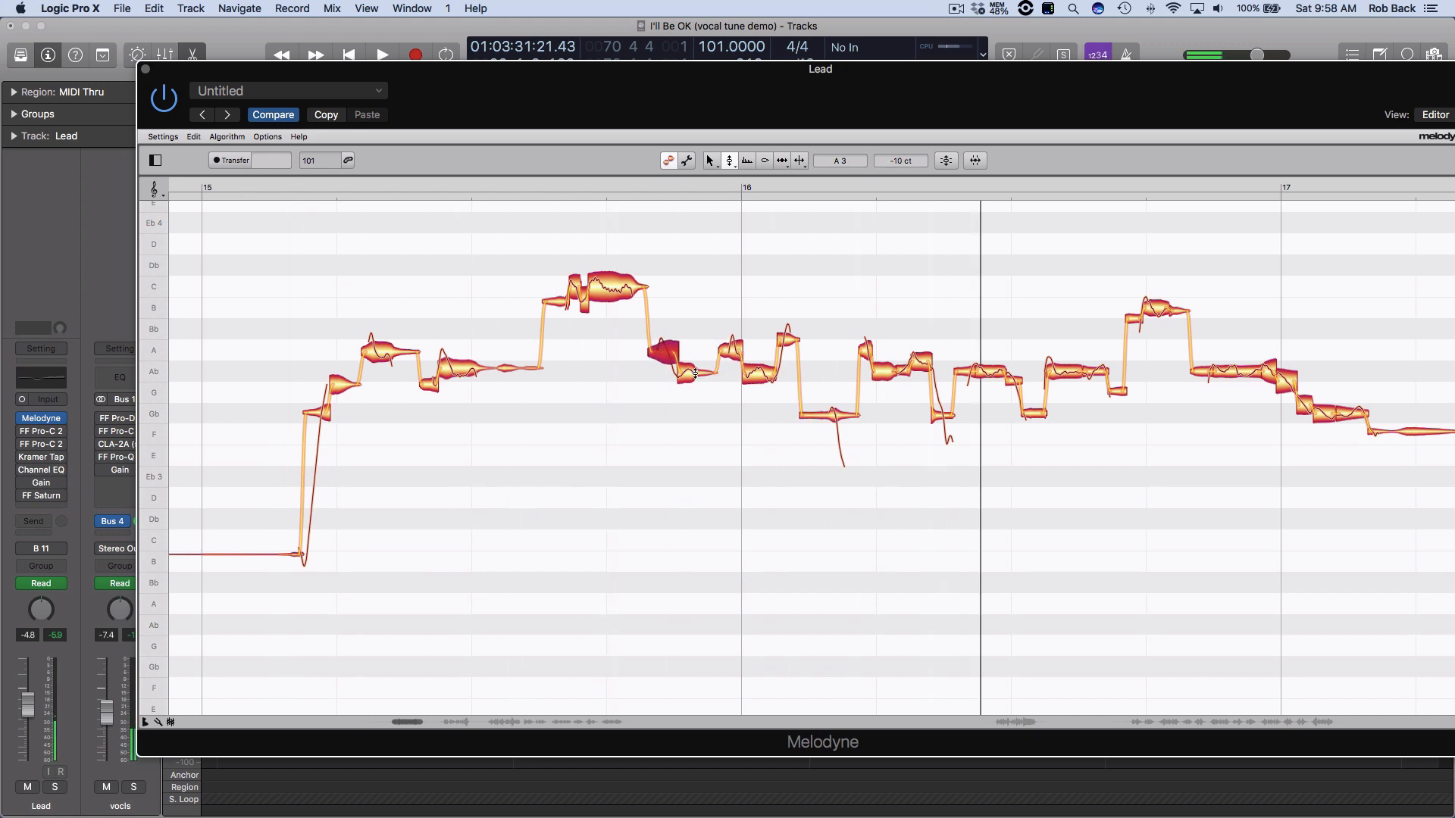
left_click(760, 371)
left_click(932, 289)
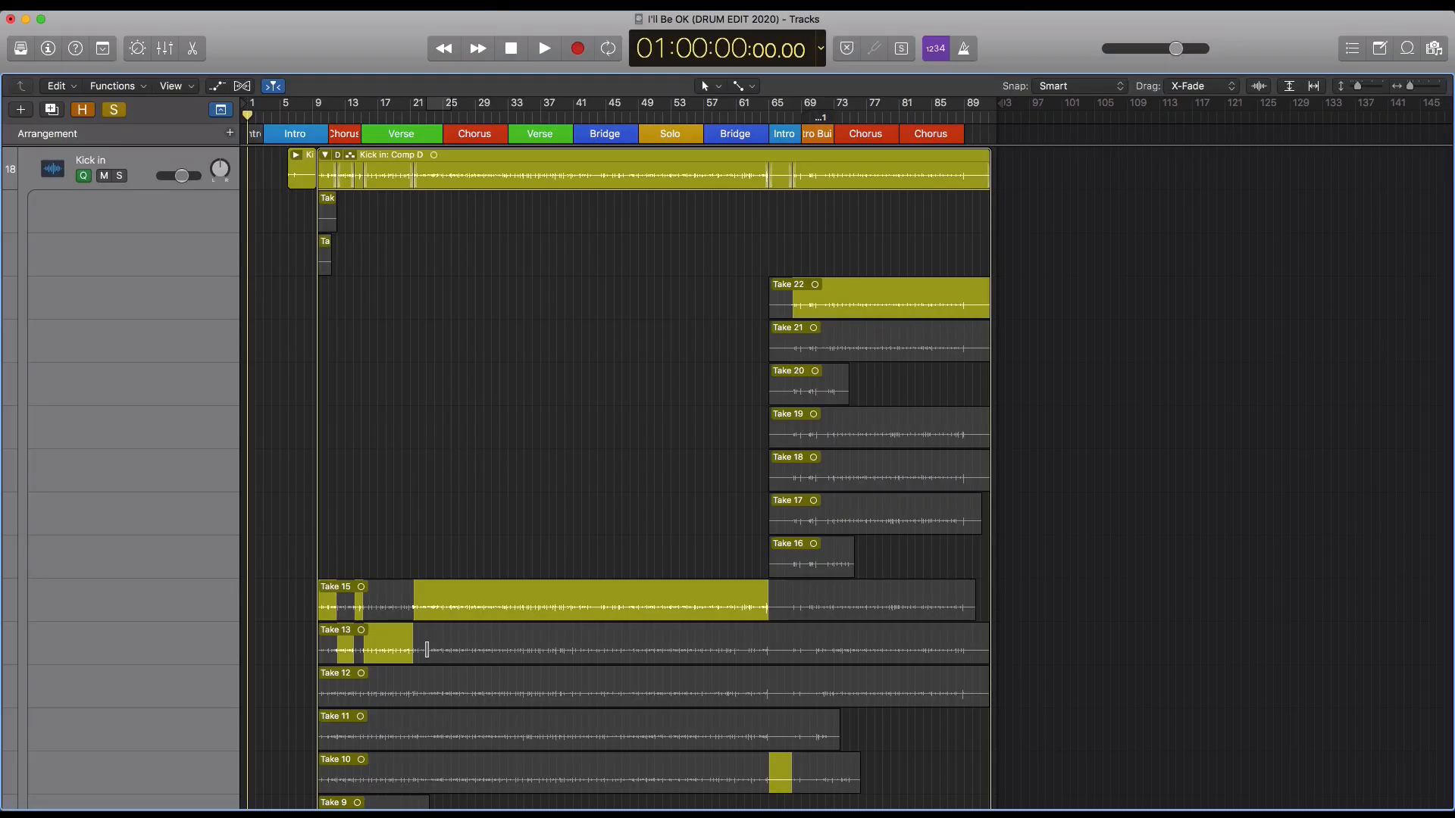
Inspect the Kick in take folder's comp selections from the Intro into the first Chorus
key("super+Right")
key("super+Right")
key("super+Right")
key("super+Right")
key("super+Right")
key("super+Right")
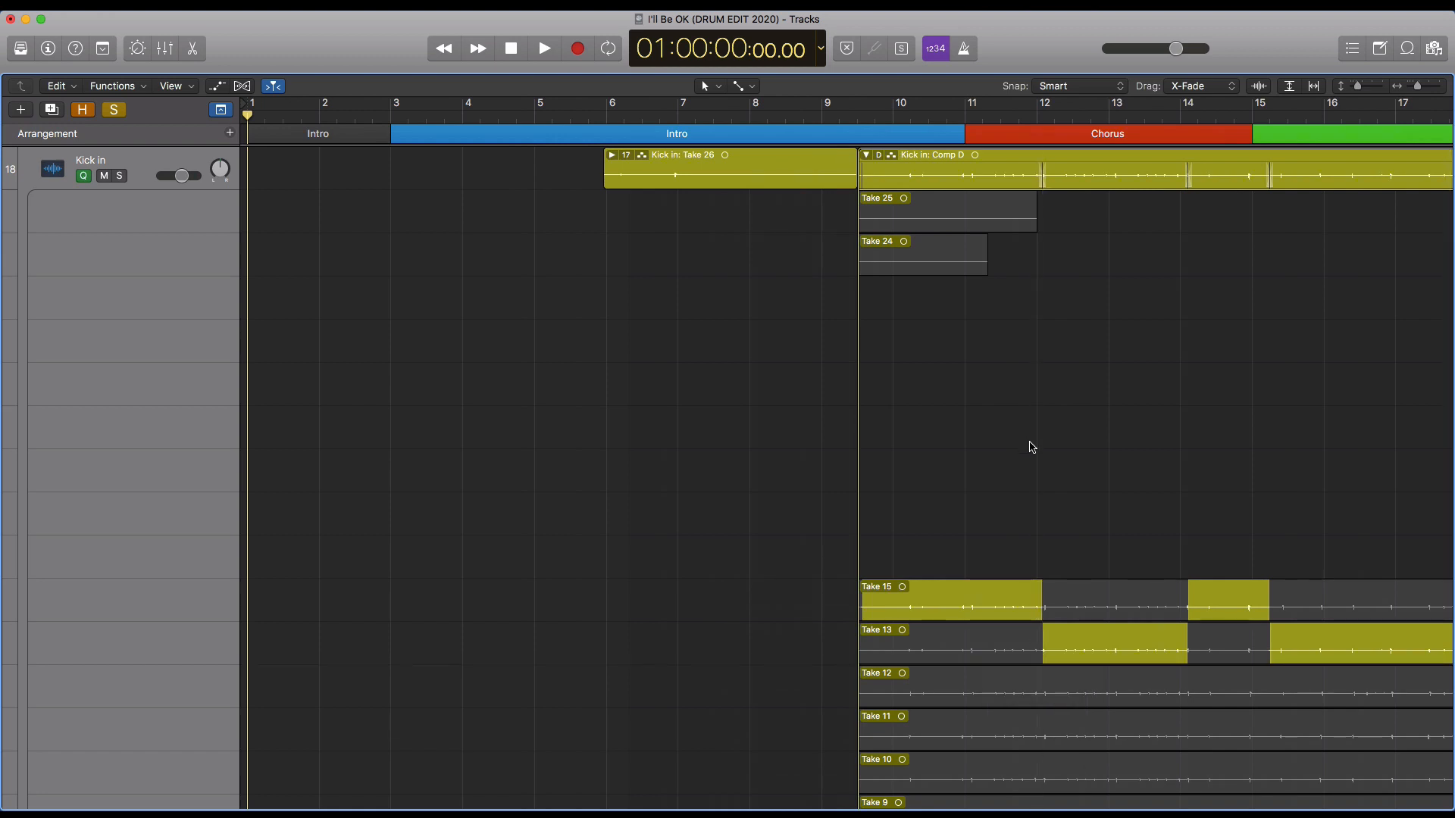
scroll(1029, 445, "right", 5)
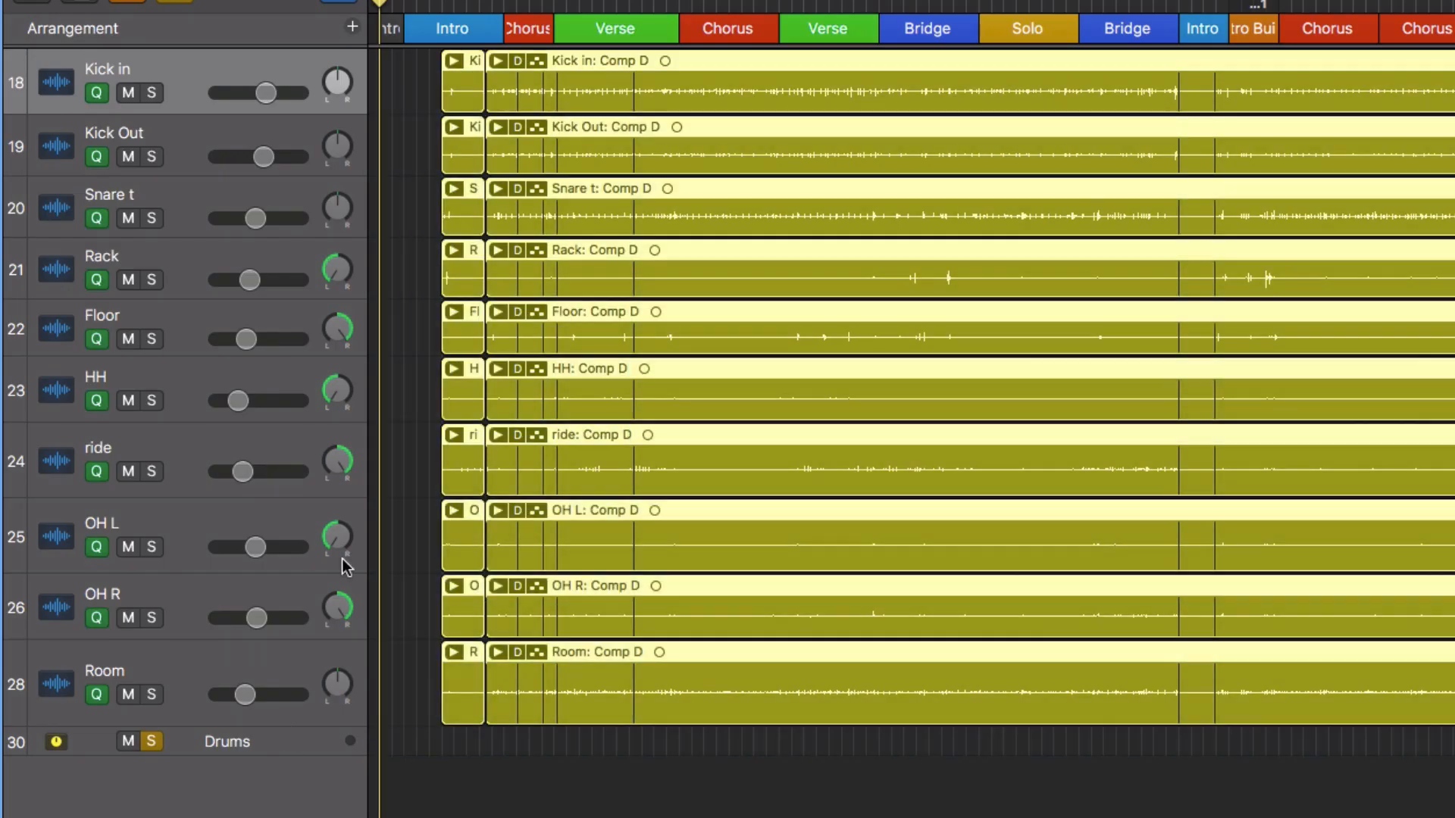
Flatten and merge Comp D of the selected drum take folders
left_click(518, 62)
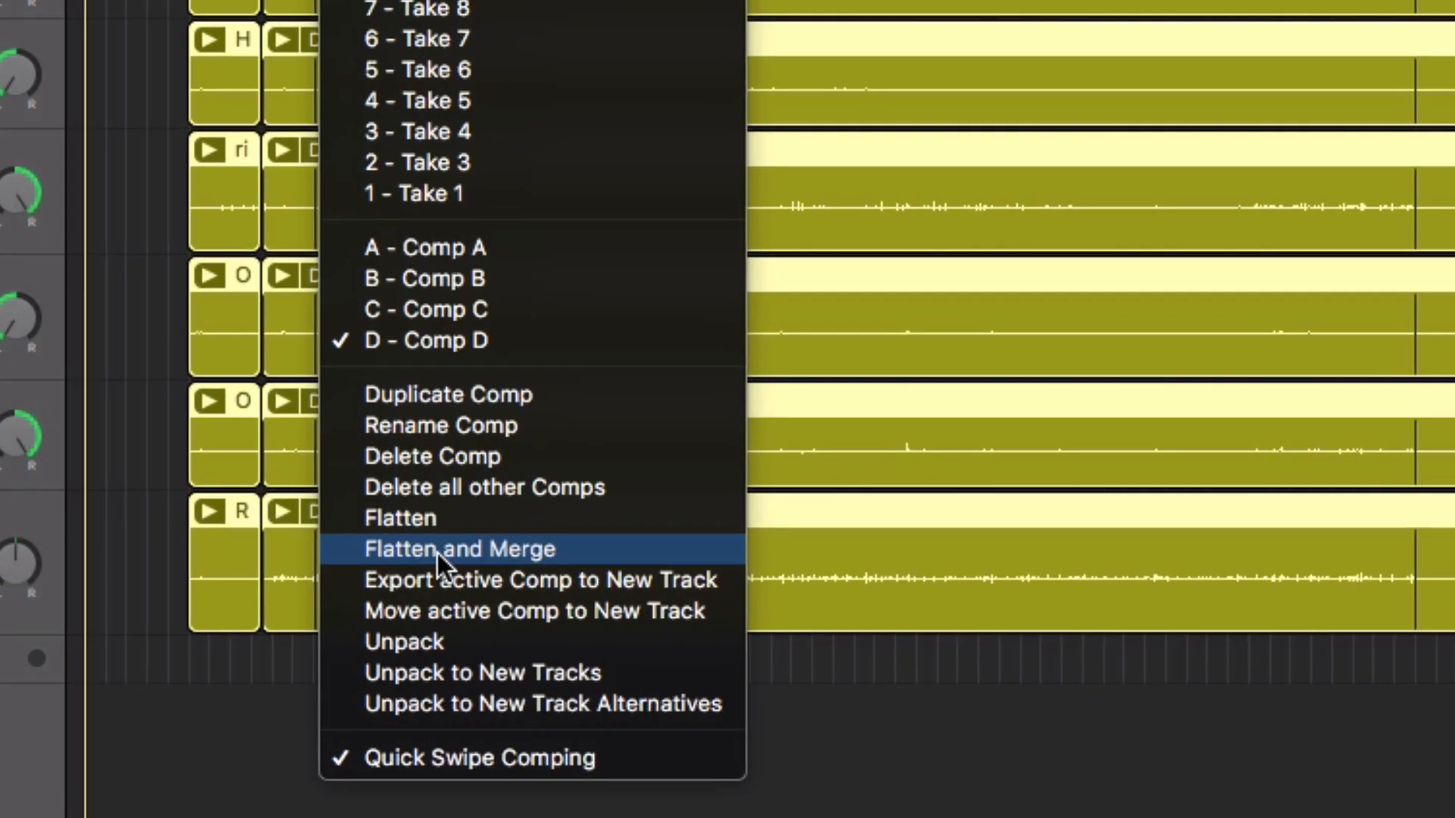
left_click(438, 552)
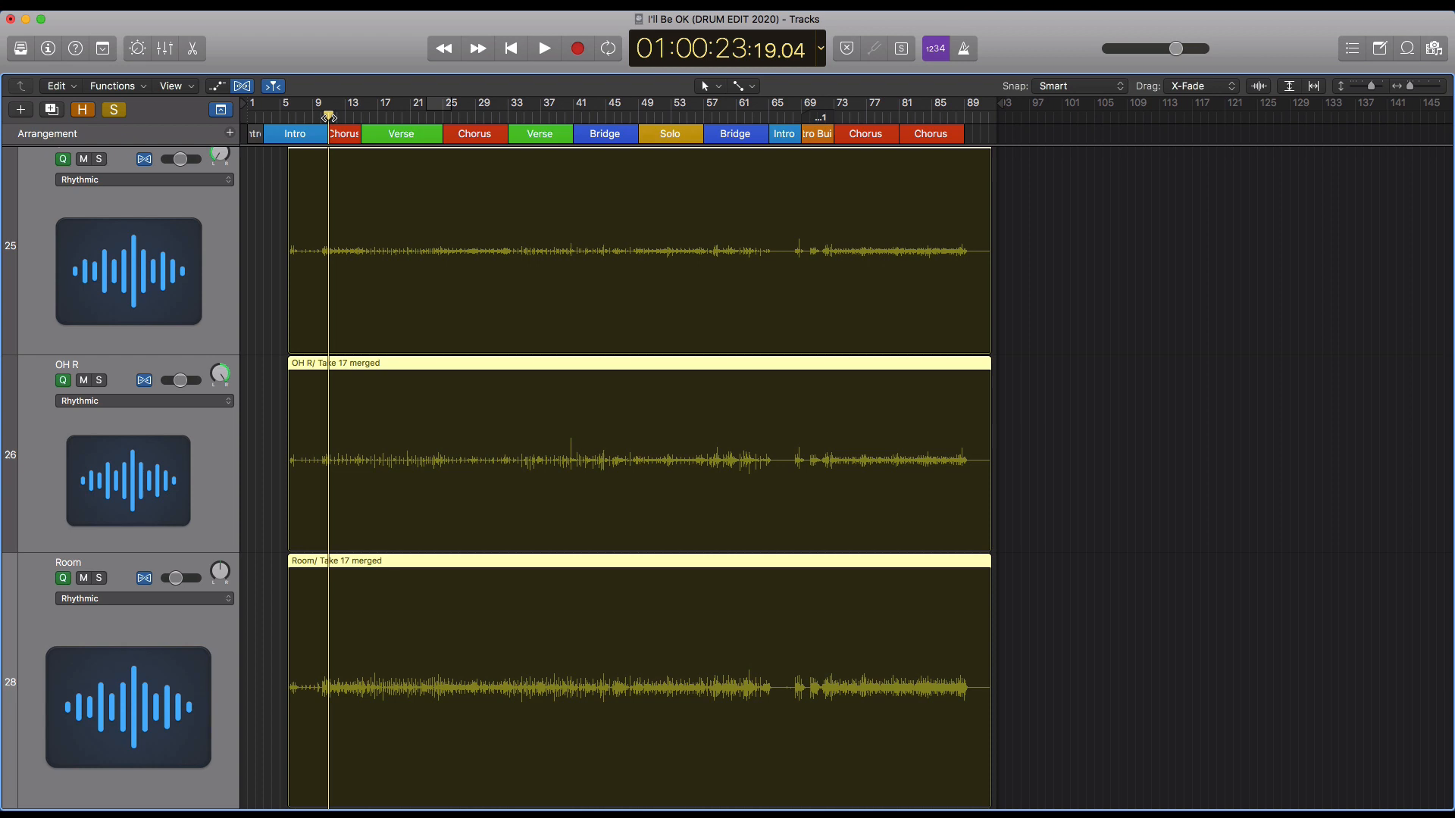
Examine the drum transients around bar 11 at the start of the Chorus, from the overheads and room to the kick and snare
scroll(341, 201, "up", 2)
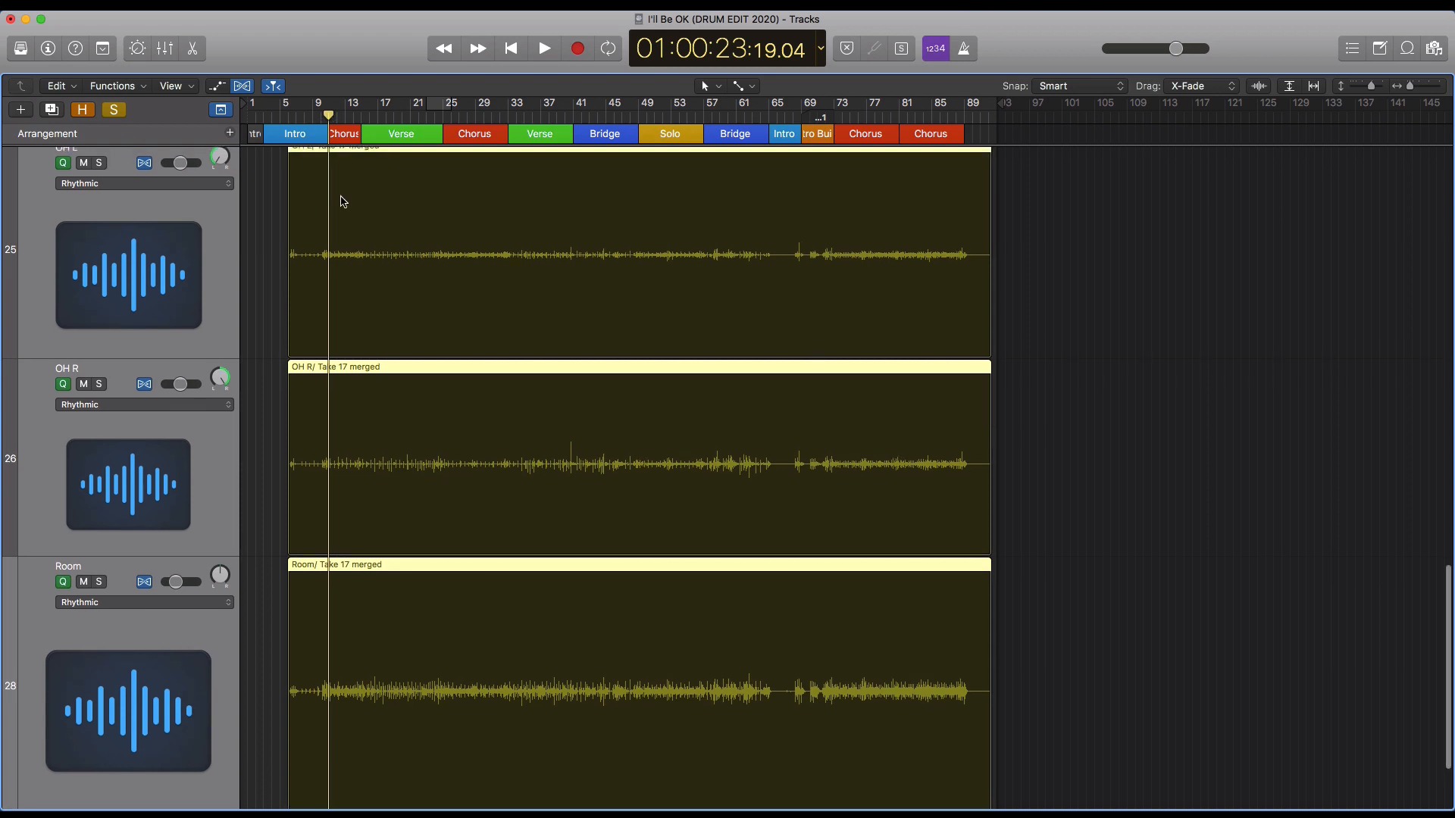
key("super+Right")
key("super+Right")
key("super+Right")
key("super+Right")
key("super+Right")
key("super+Right")
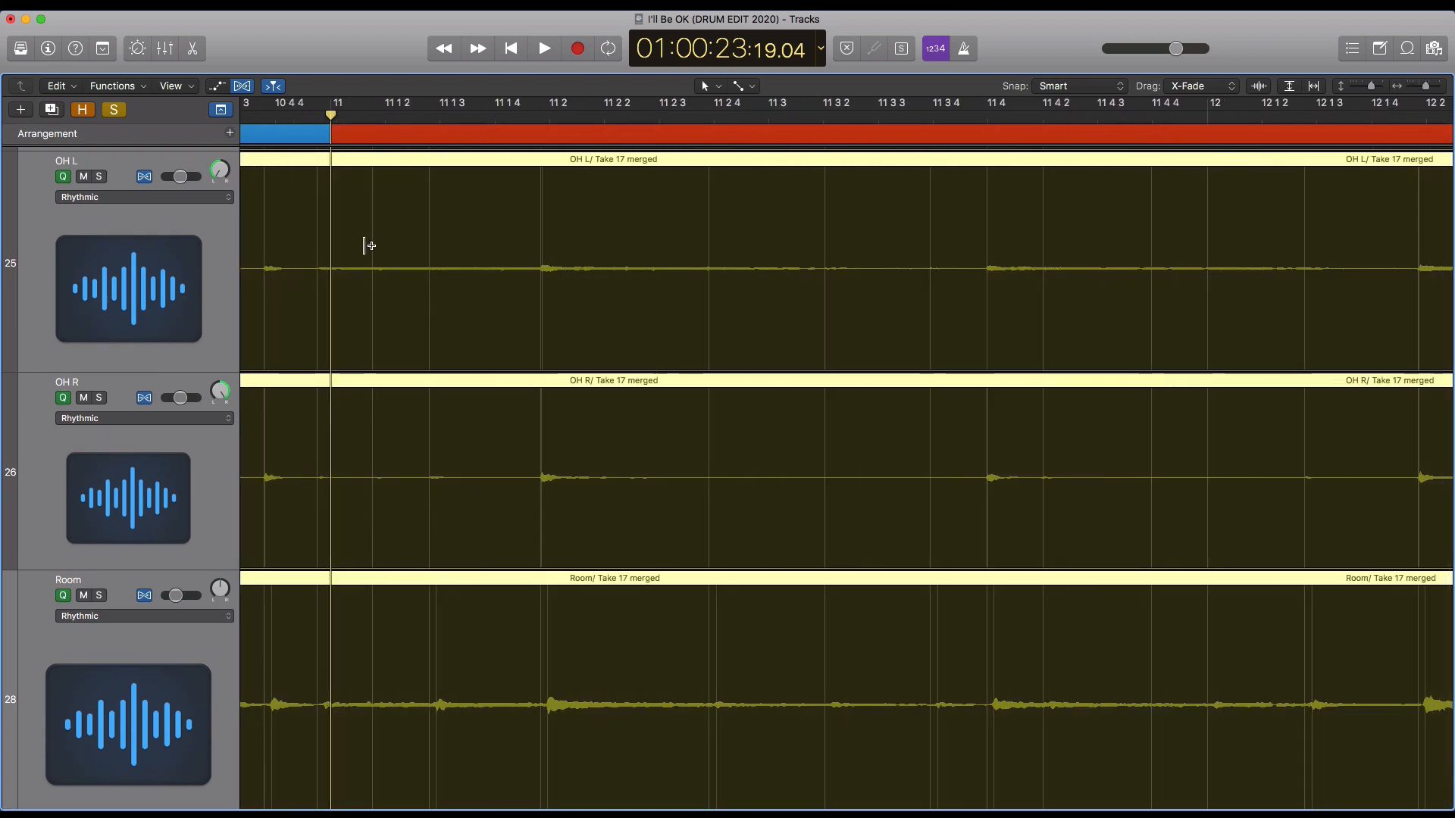
key("super+Left")
key("super+Left")
scroll(365, 245, "up", 10)
scroll(365, 245, "up", 10)
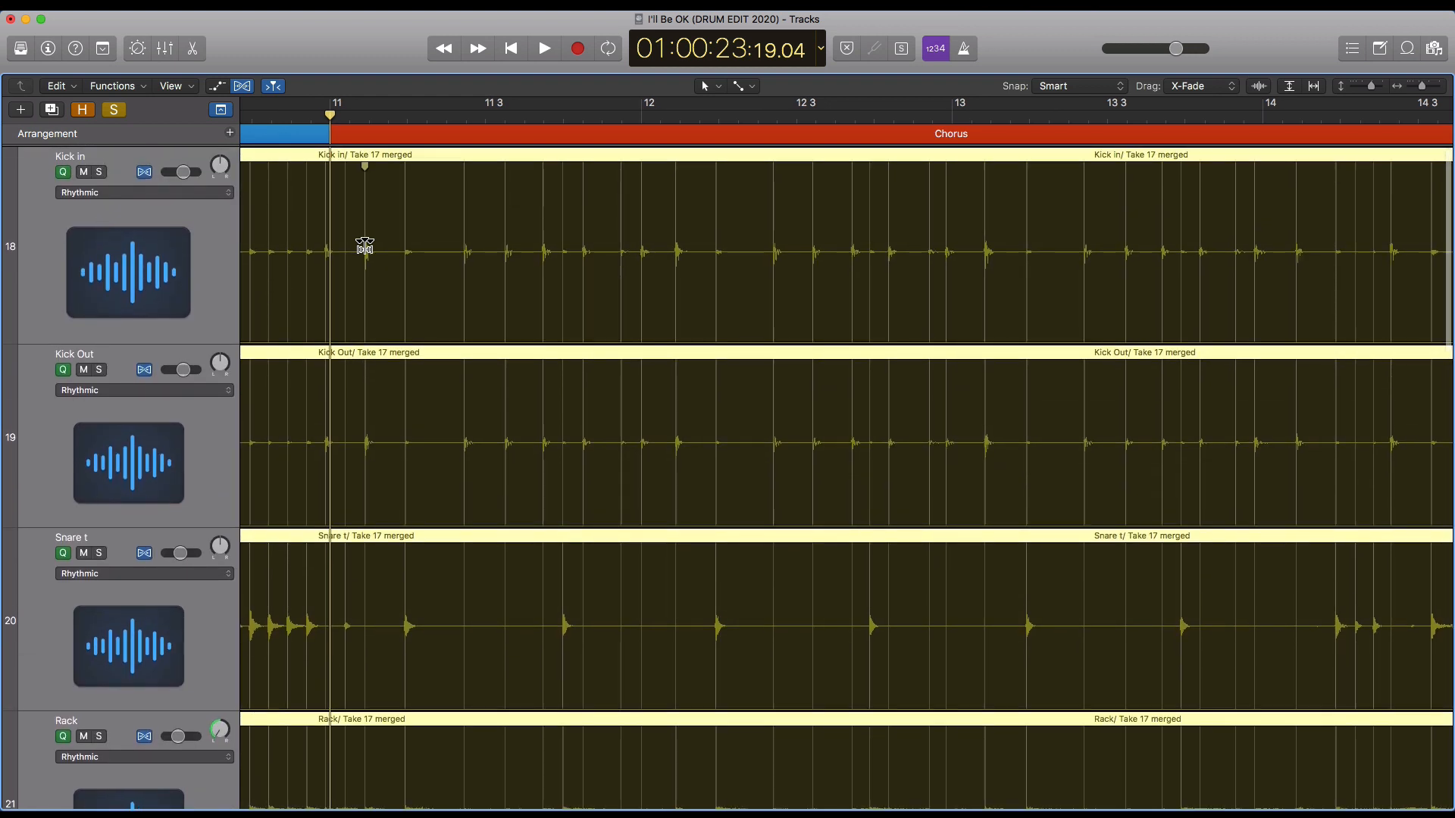
key("super+Right")
key("super+Right")
key("super+Right")
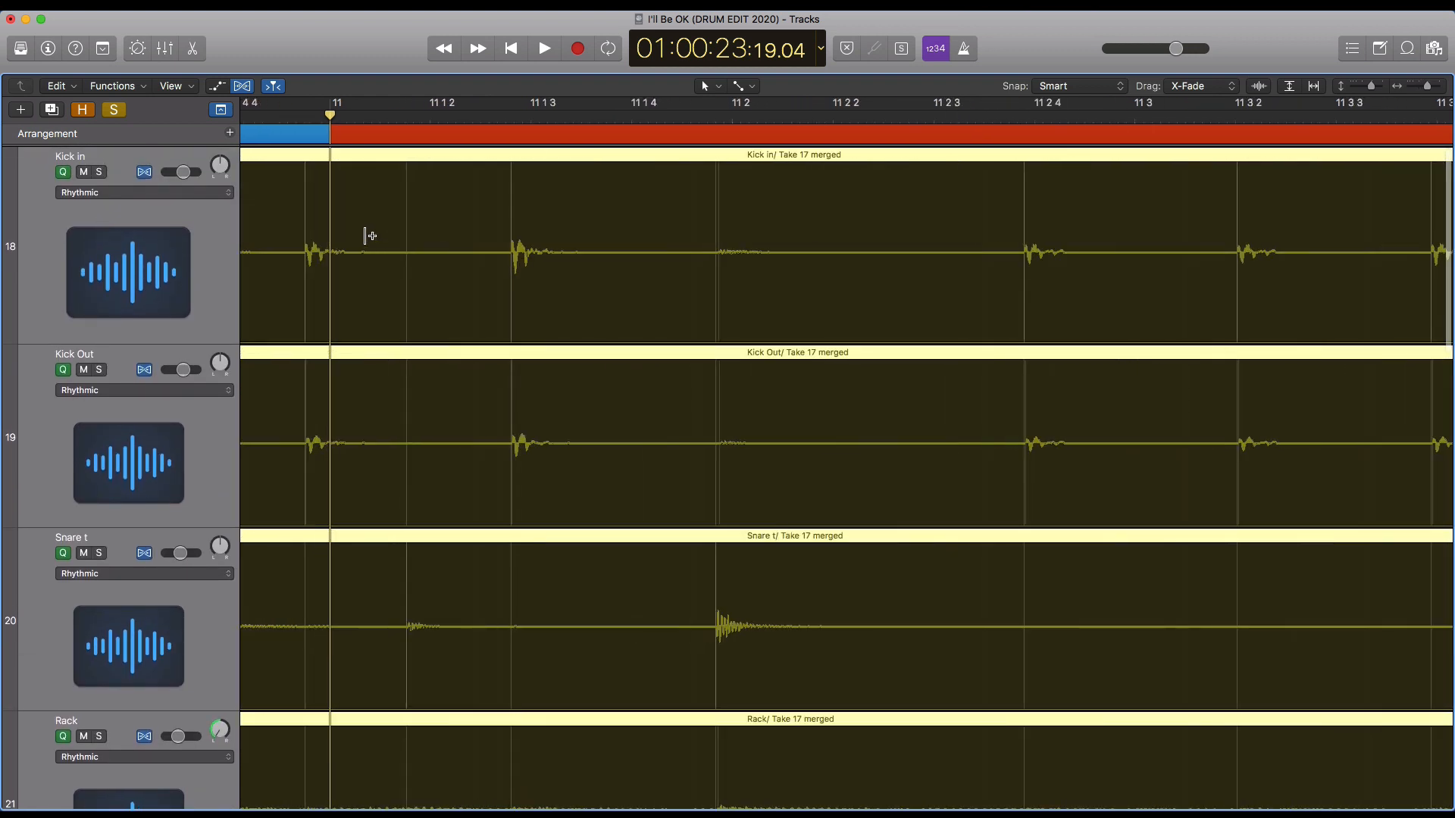
scroll(340, 206, "left", 3)
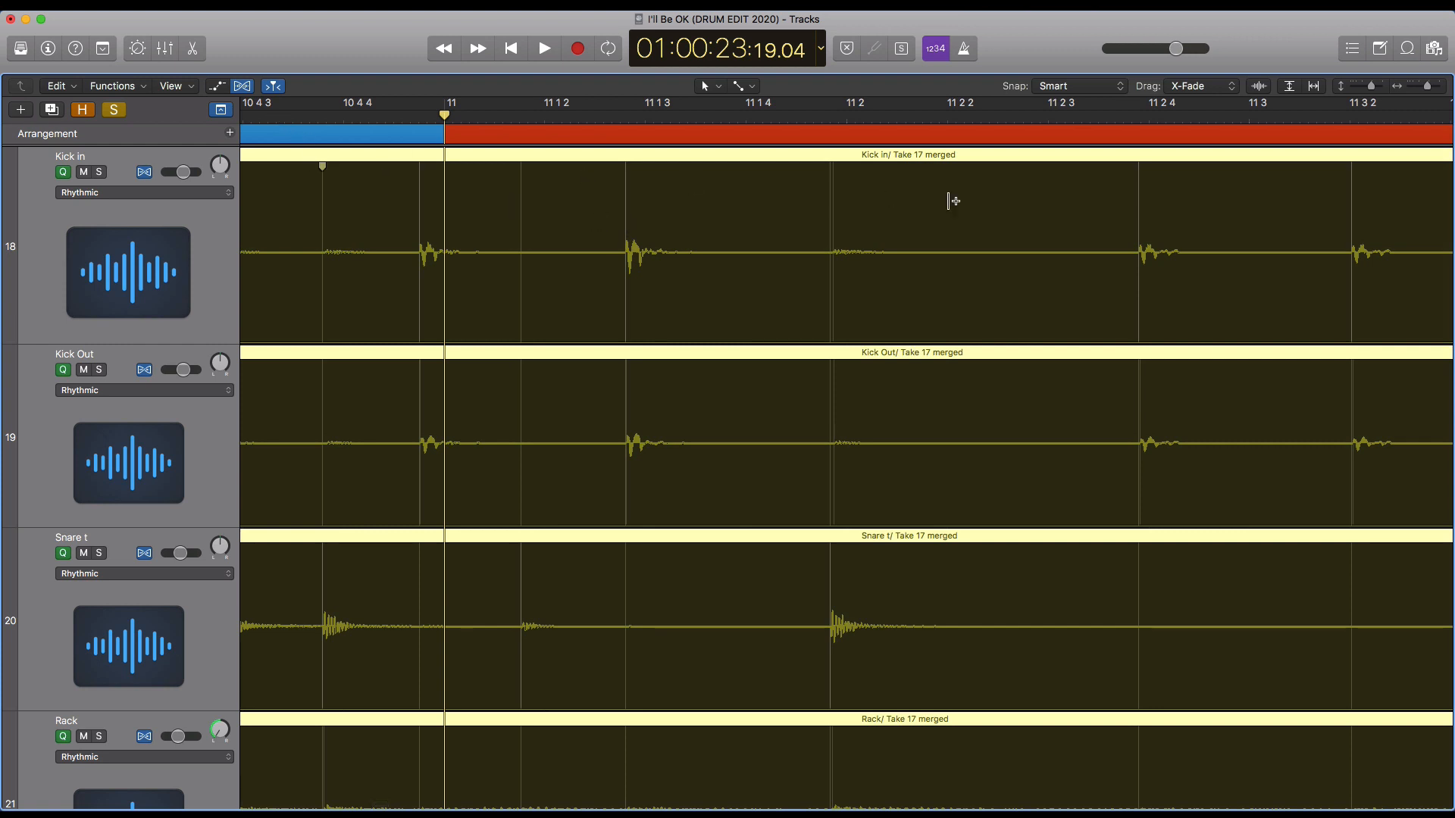
Flex the snare hit near 11 2 onto the grid across the drum tracks, anchoring the neighbouring transients
left_click_drag(829, 600, 846, 603)
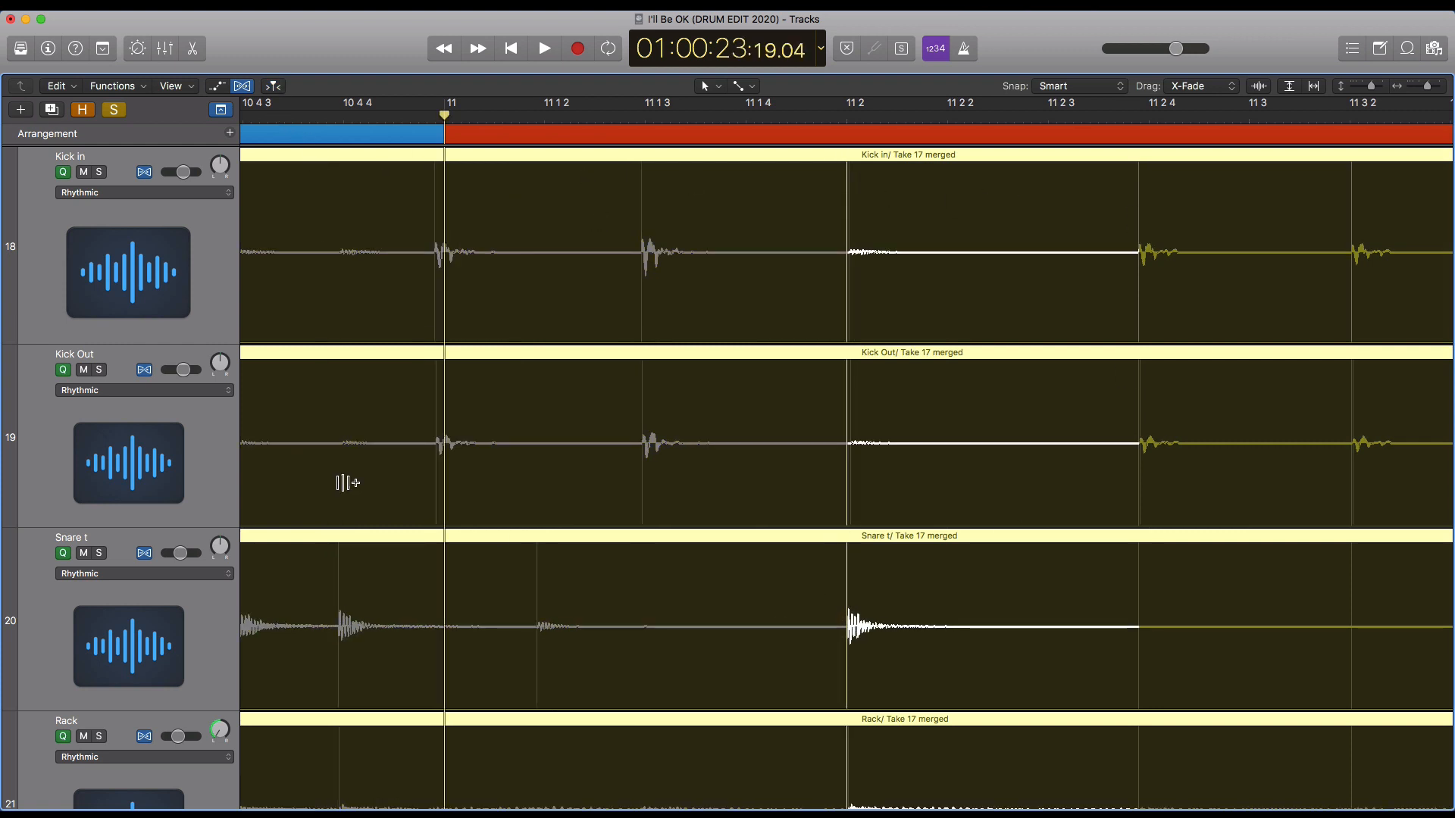
left_click(846, 537)
left_click_drag(831, 680, 846, 685)
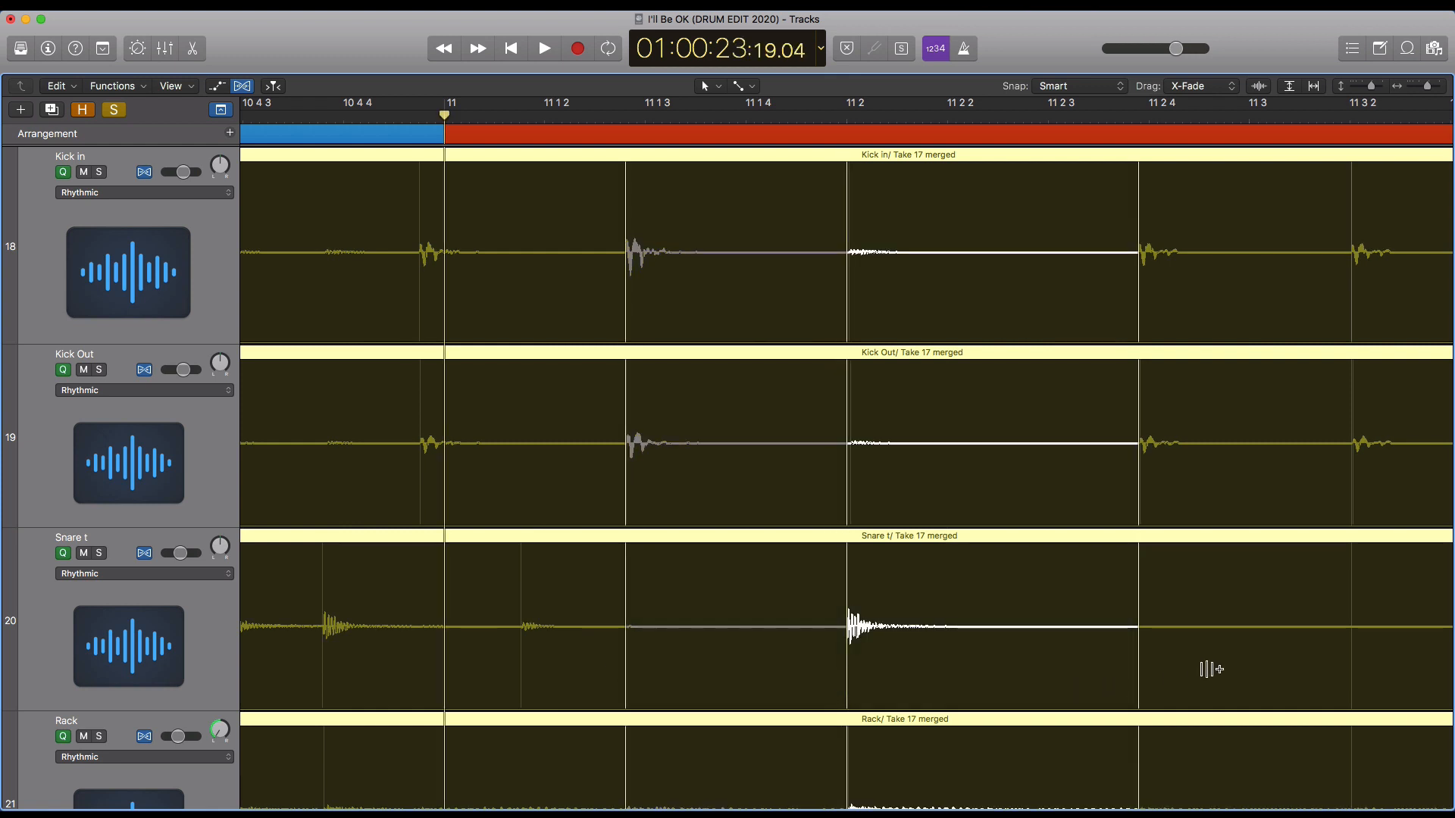
Align the off-beat snare hits from 11 4 through 12 4 to the grid with flex markers
key("super+Left")
key("super+Left")
scroll(1058, 669, "right", 4)
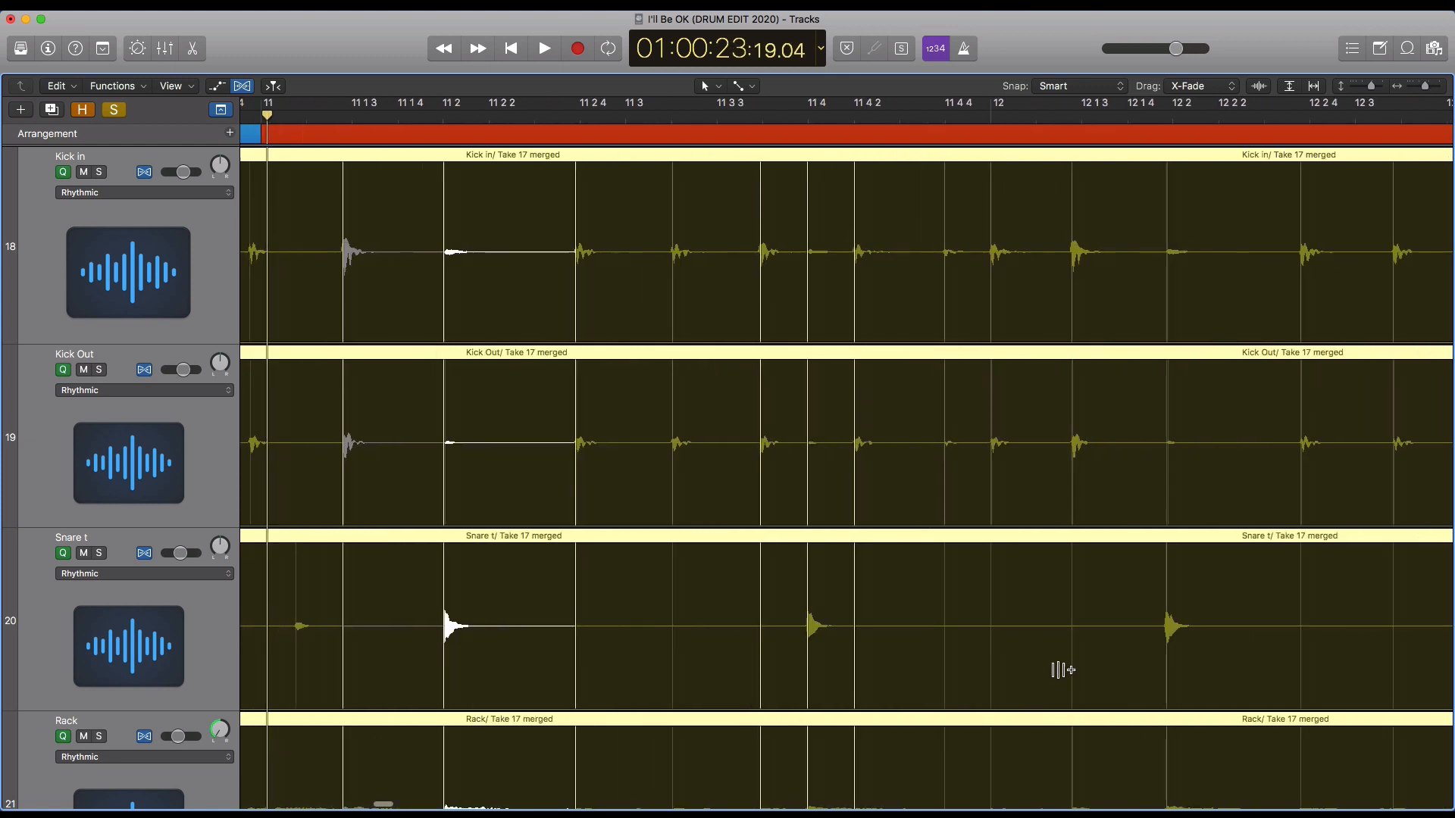
left_click_drag(1088, 672, 1095, 672)
Play the edited drums from bar 12 into bar 13 and stop playback
left_click(440, 115)
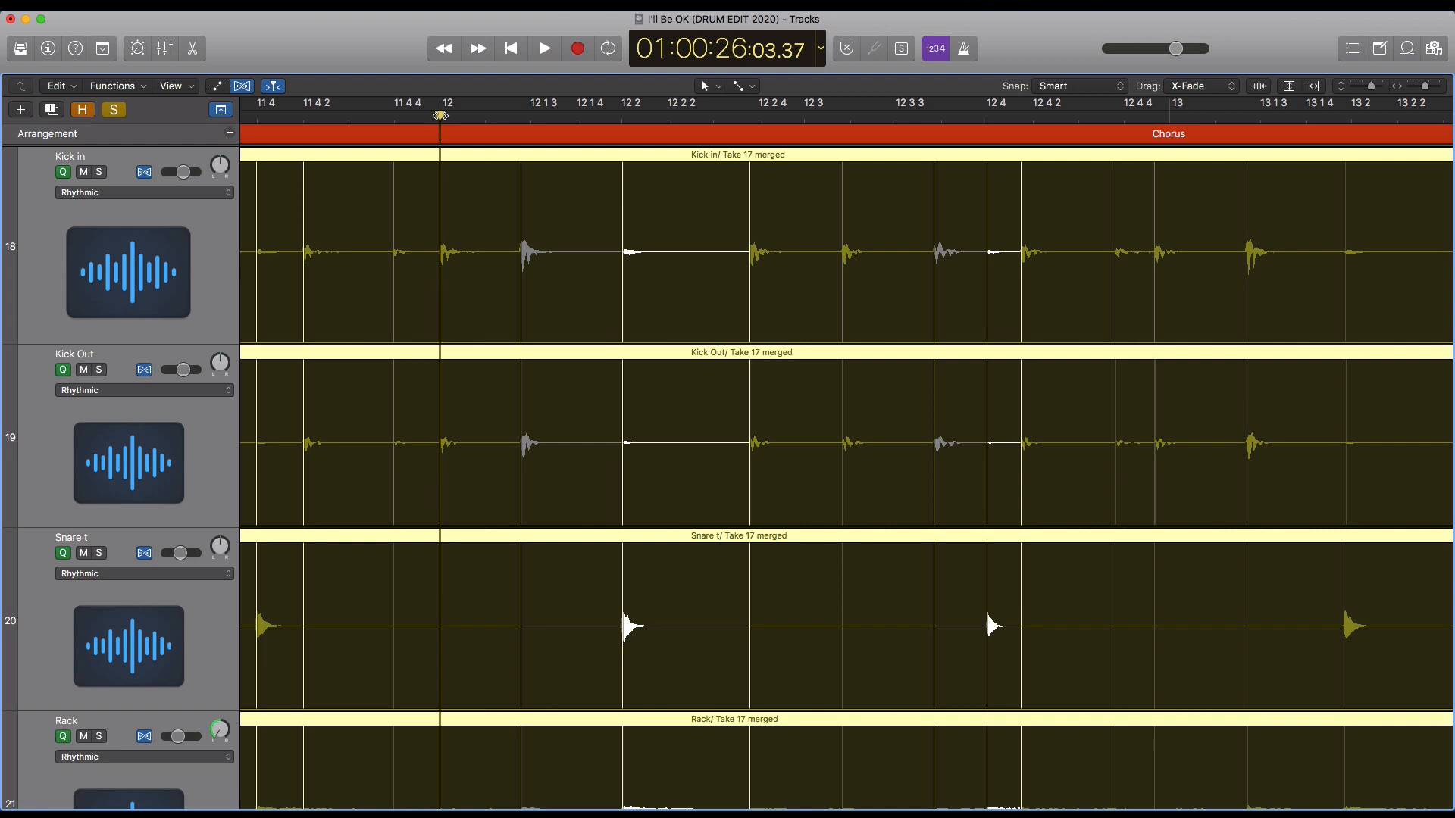
key("space")
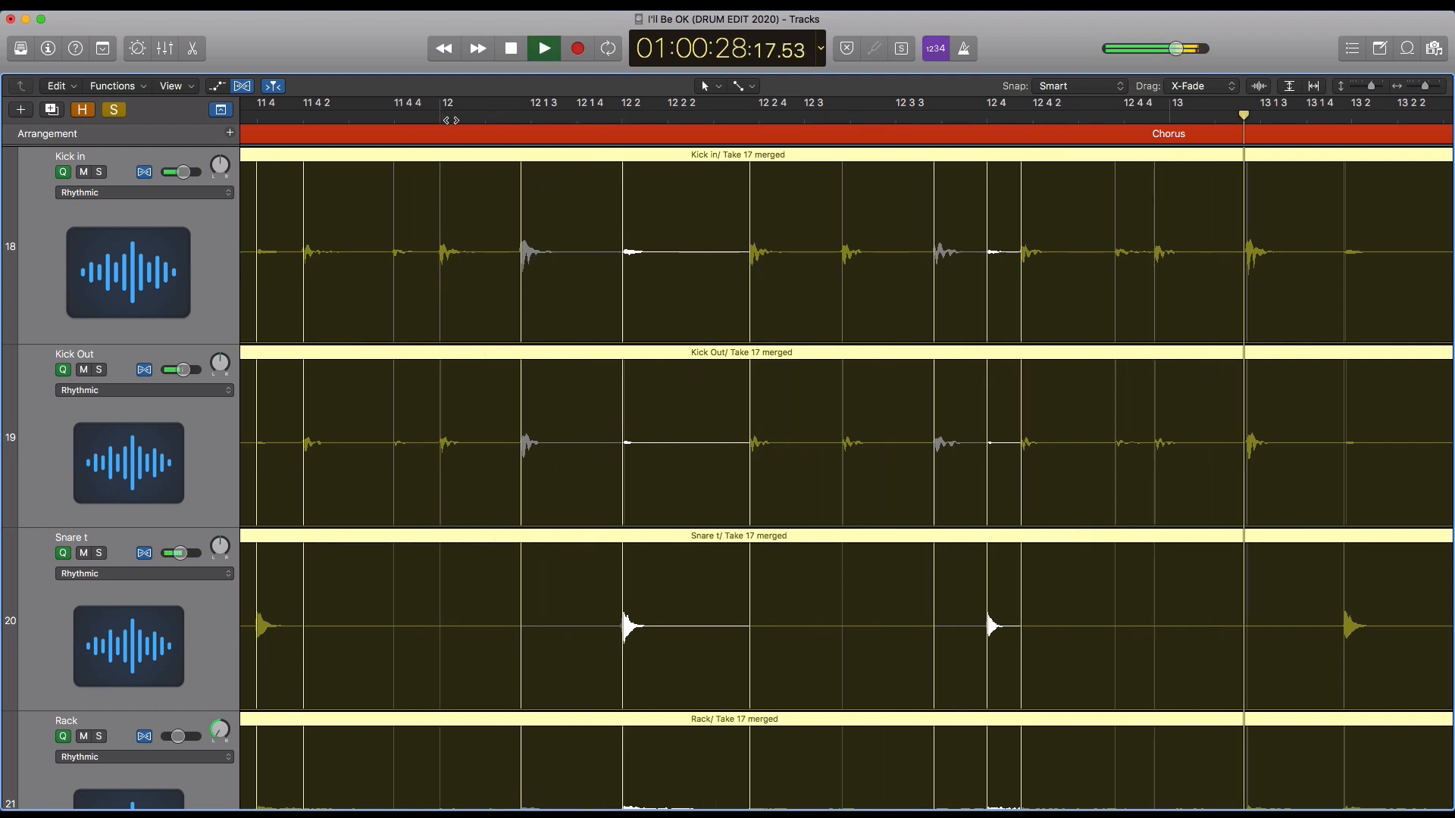
scroll(383, 624, "left", 5)
key("space")
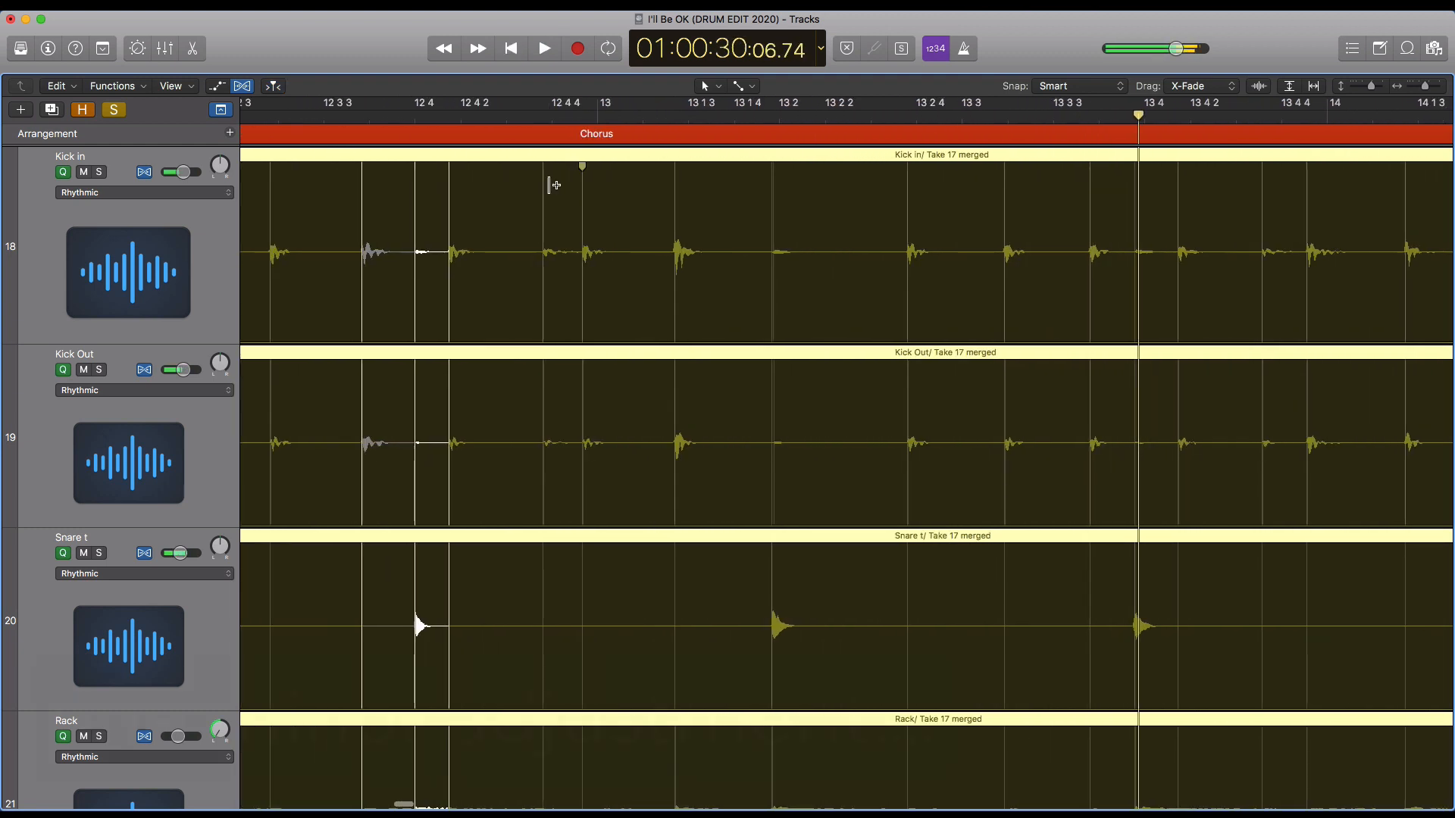
Flex the kick hit just after 12 4 later onto 12 4 2 and play the passage again
left_click_drag(450, 277, 460, 281)
scroll(459, 279, "left", 3)
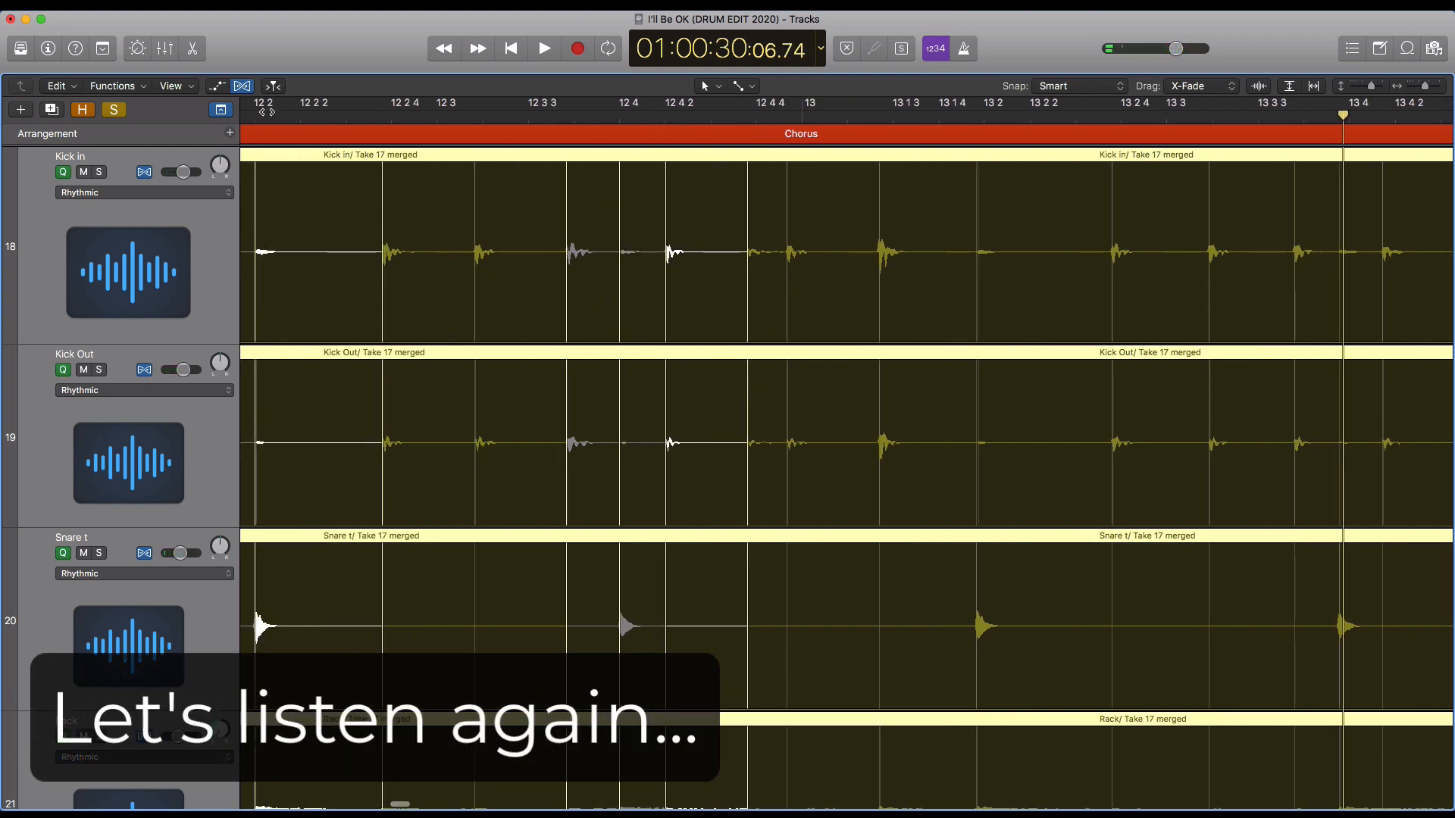
key("space")
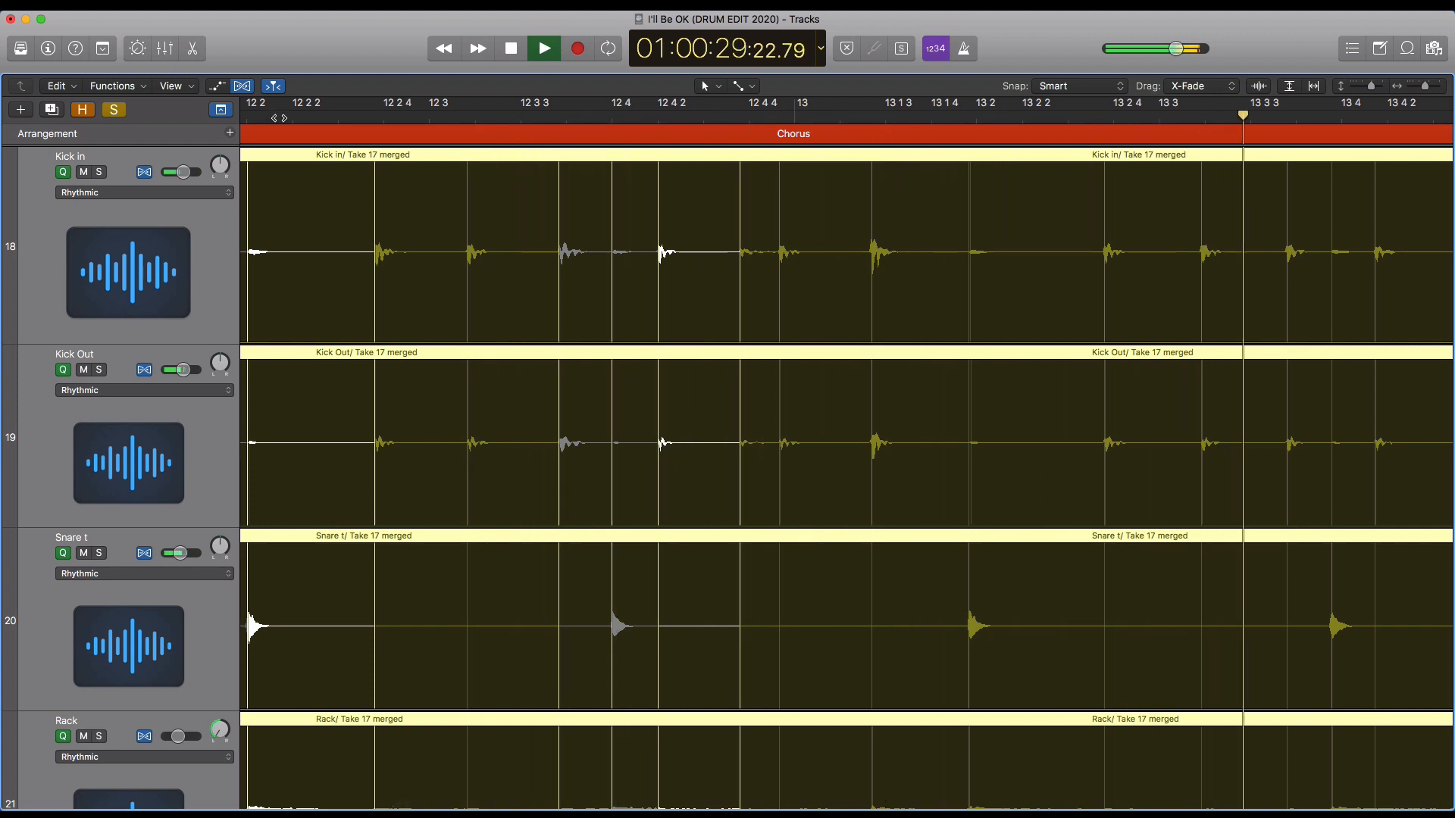
key("space")
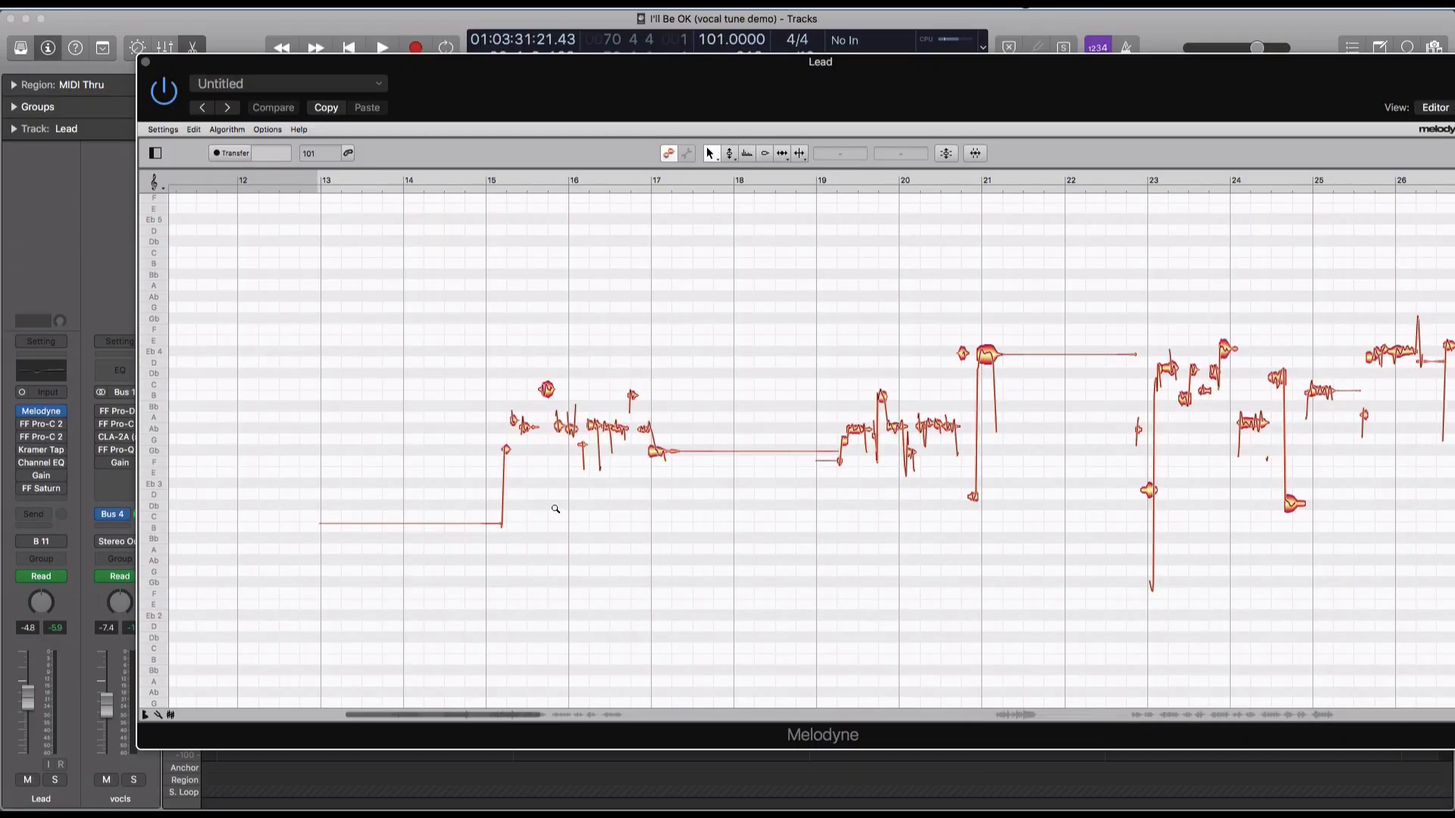
Split the lead vocal notes on either side of bar 16 with Melodyne's note separation tool
left_click_drag(555, 509, 744, 616)
left_click(799, 153)
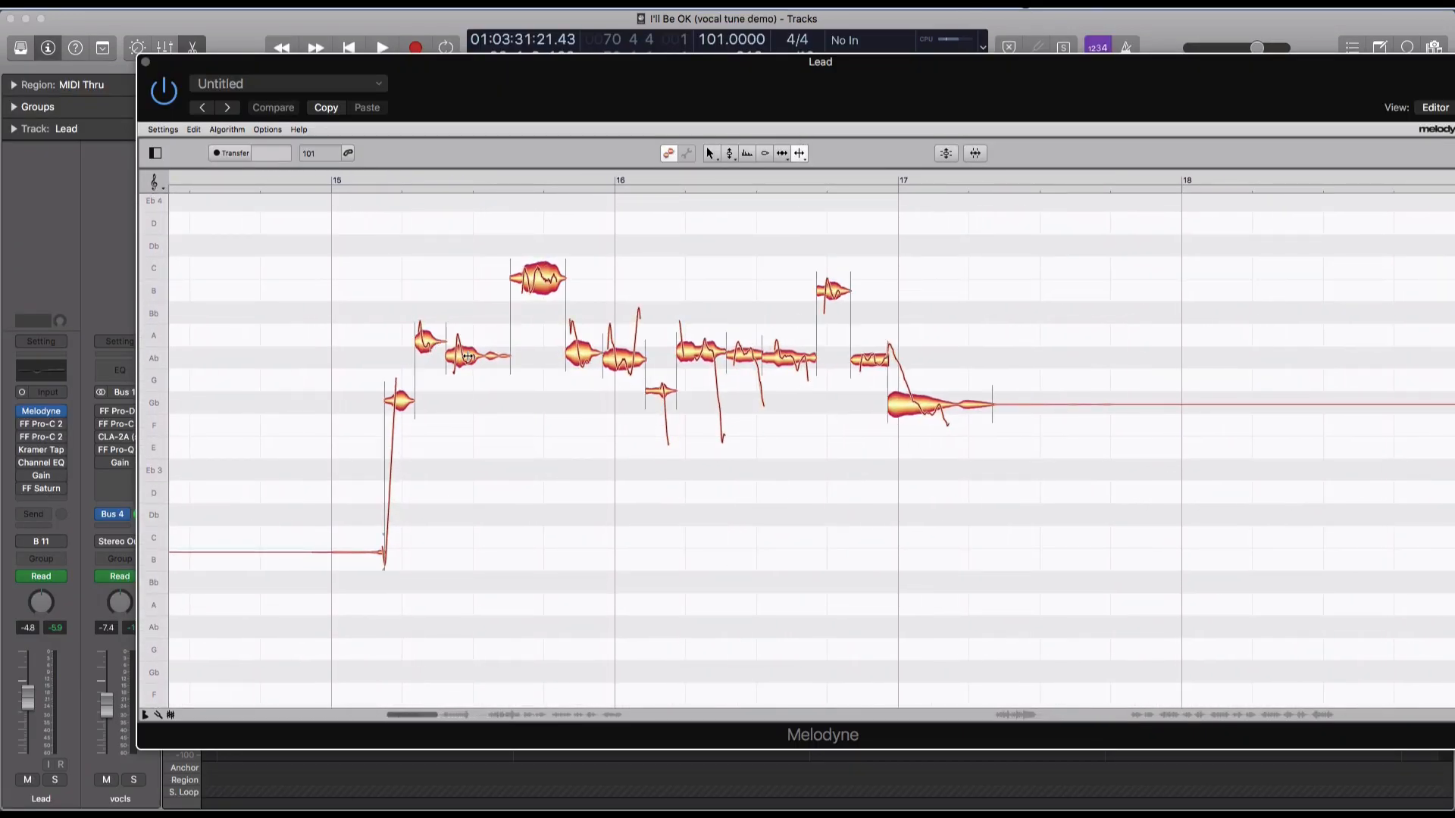
double_click(581, 360)
double_click(633, 360)
double_click(615, 362)
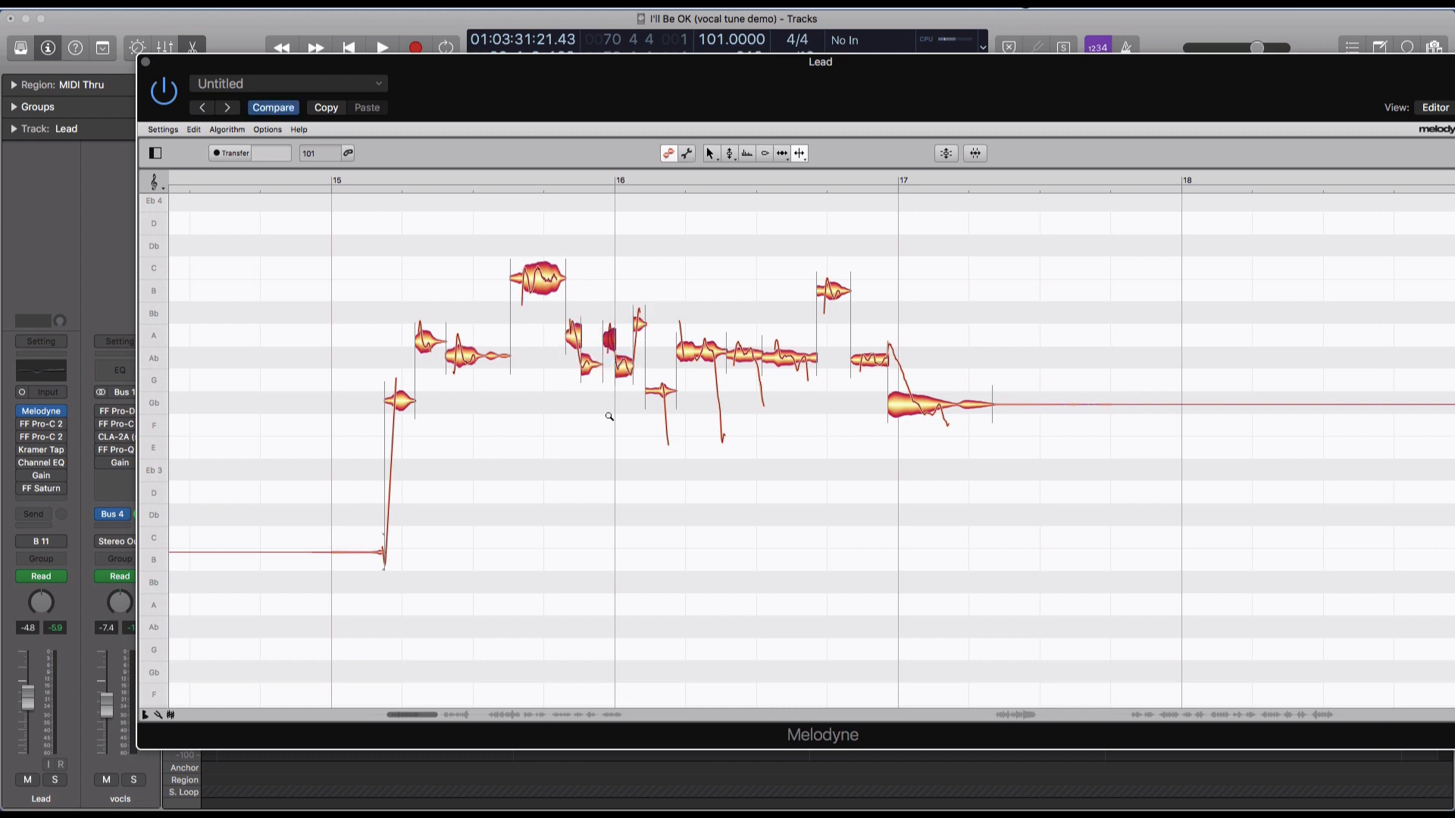
Separate the lead vocal notes between bars 16 and 17 where the pitch changes within a note
left_click_drag(602, 447, 754, 396)
double_click(818, 357)
double_click(891, 358)
double_click(932, 363)
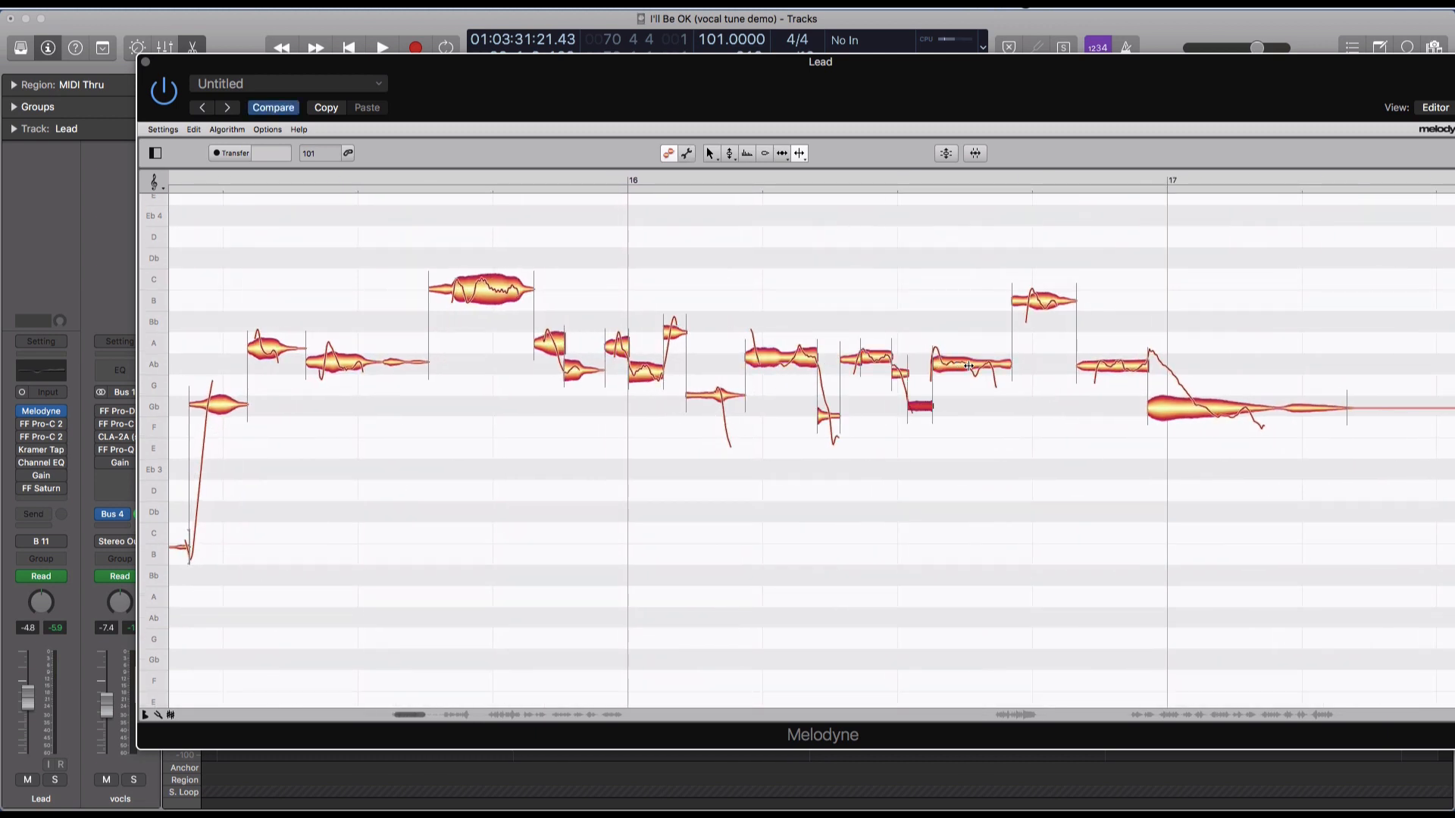
double_click(970, 364)
double_click(994, 367)
left_click(1028, 302)
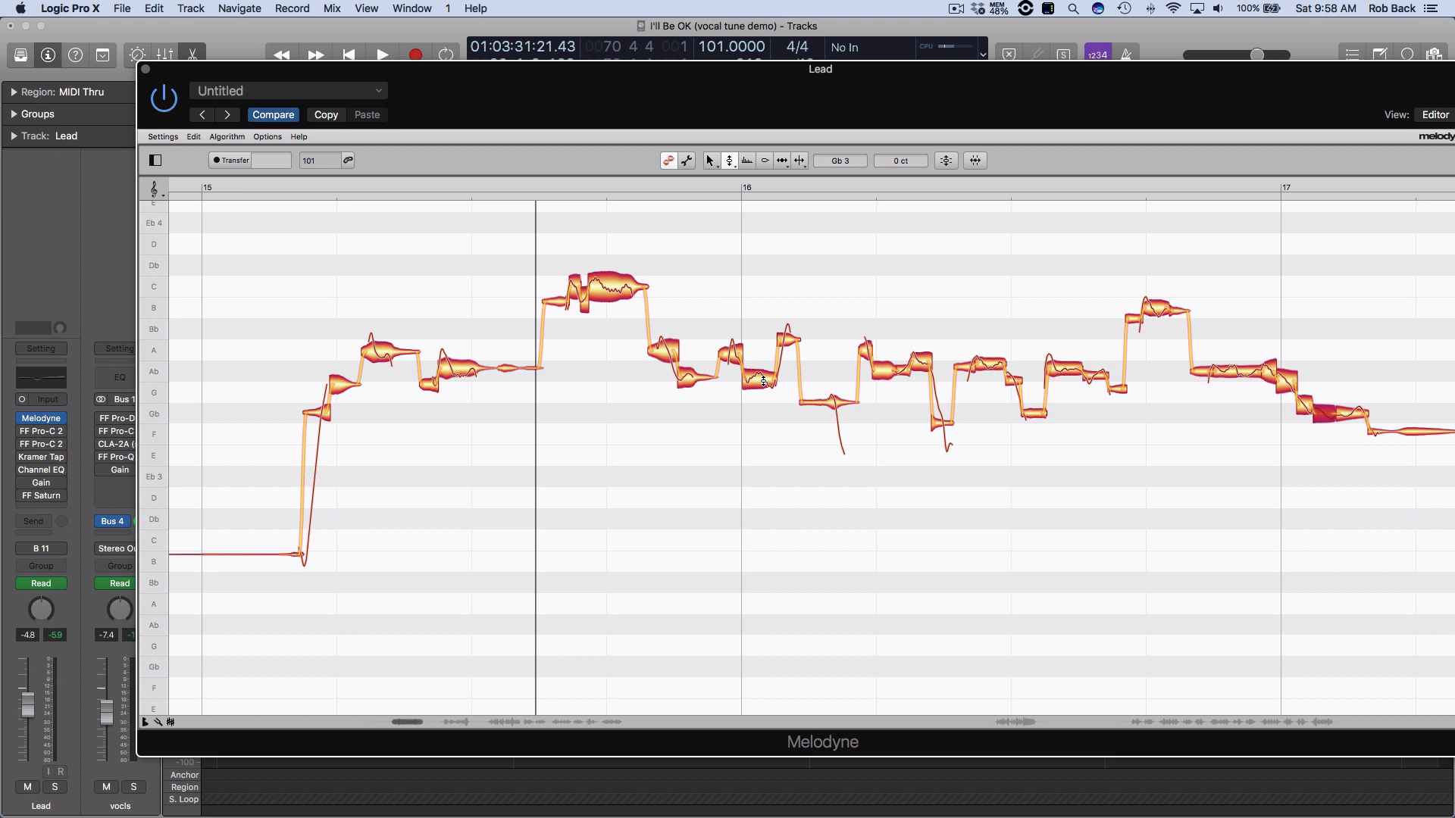
Correct the pitch of the lead vocal notes around Ab 3 from just before bar 16 towards bar 17
left_click(758, 374)
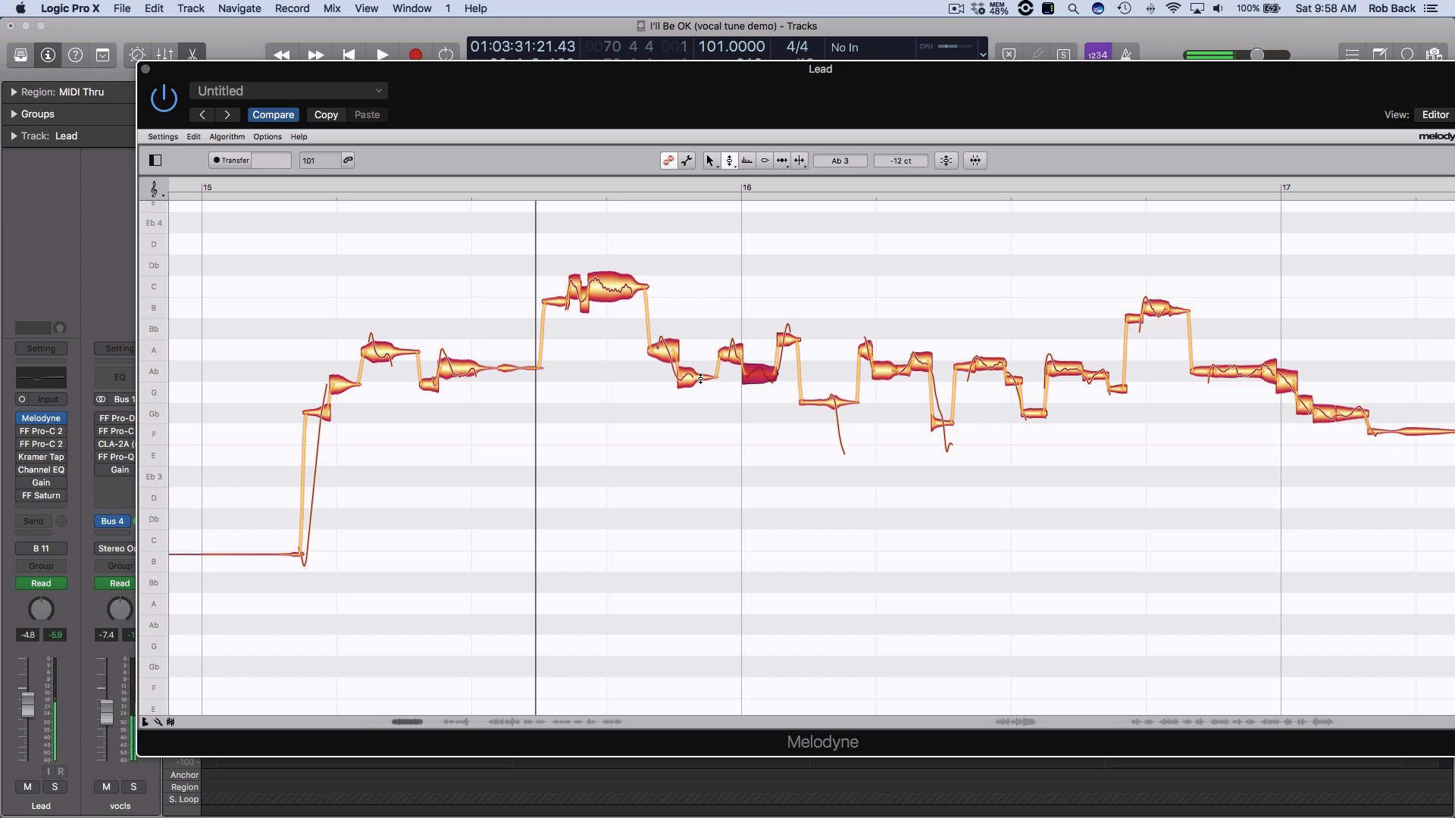
left_click(697, 373)
double_click(888, 373)
double_click(987, 366)
double_click(964, 369)
double_click(1064, 370)
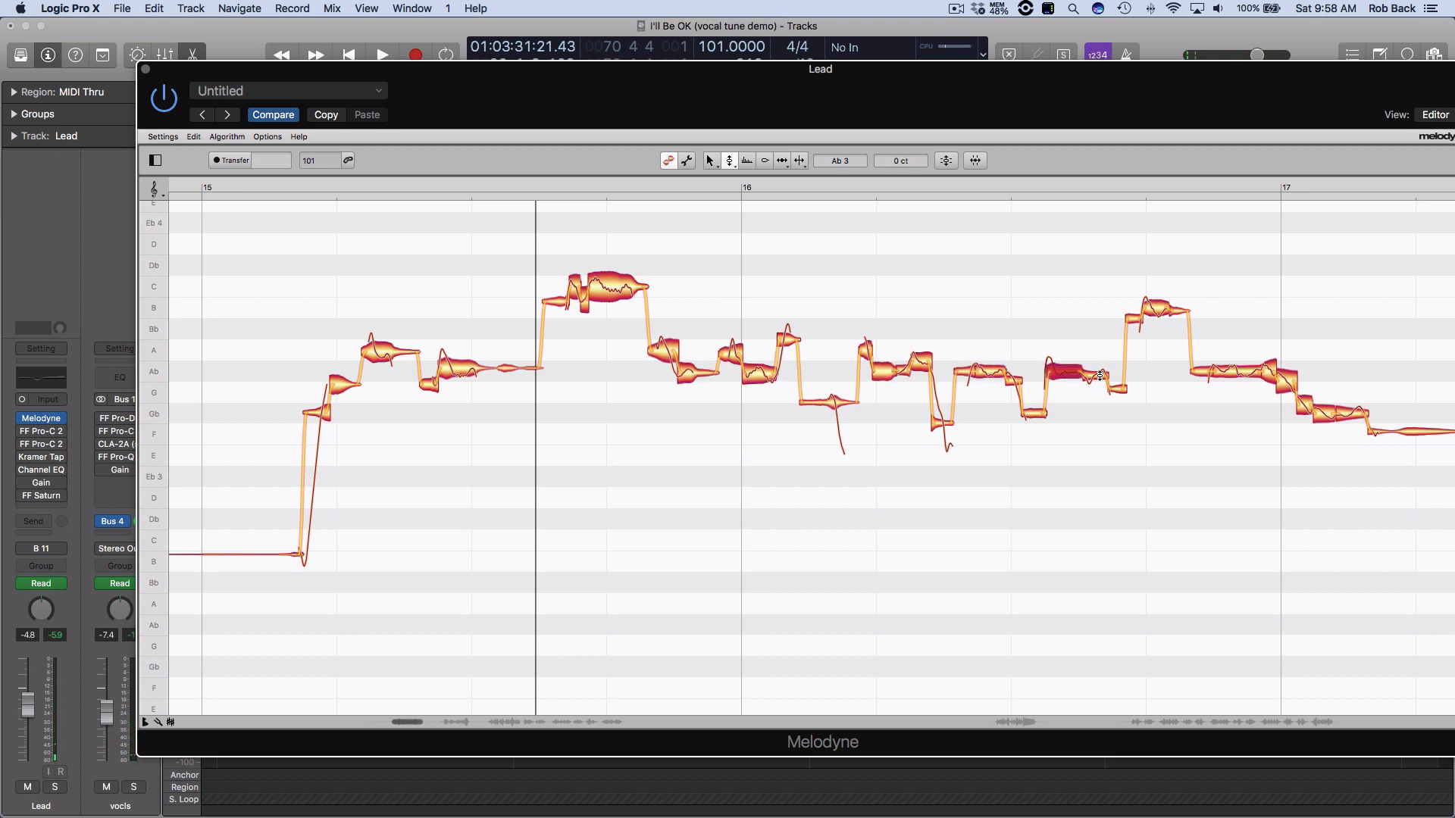
double_click(1095, 374)
Tune the low lead vocal notes between bars 16 and 17, moving two to Gb 3, and play from bar 15
double_click(1117, 390)
double_click(942, 419)
double_click(830, 403)
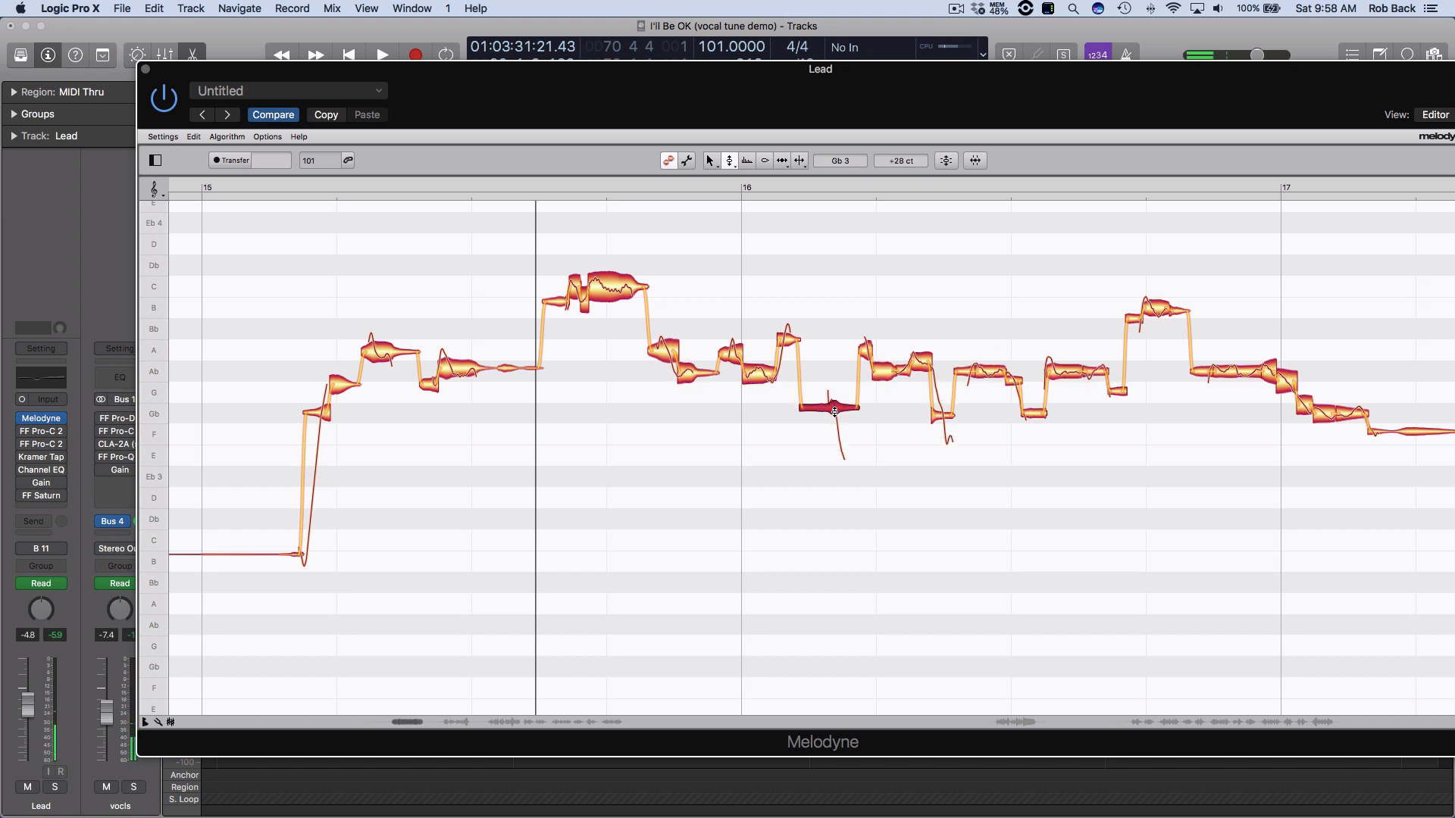
double_click(241, 189)
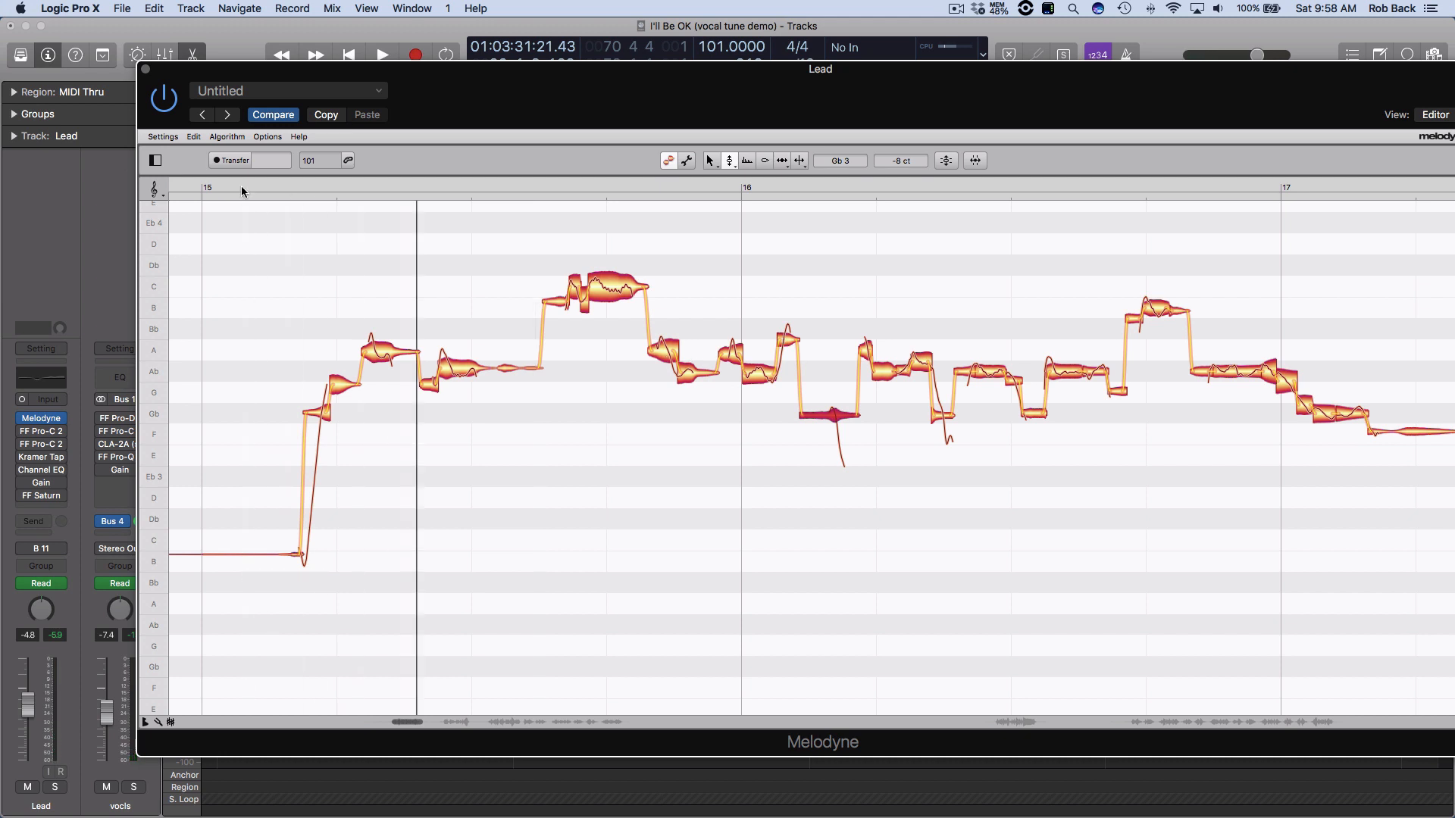
Adjust the four lead vocal notes surrounding bar 16 to A 3 and Ab 3, and deselect all notes
double_click(731, 349)
left_click(657, 354)
left_click(690, 372)
left_click(757, 372)
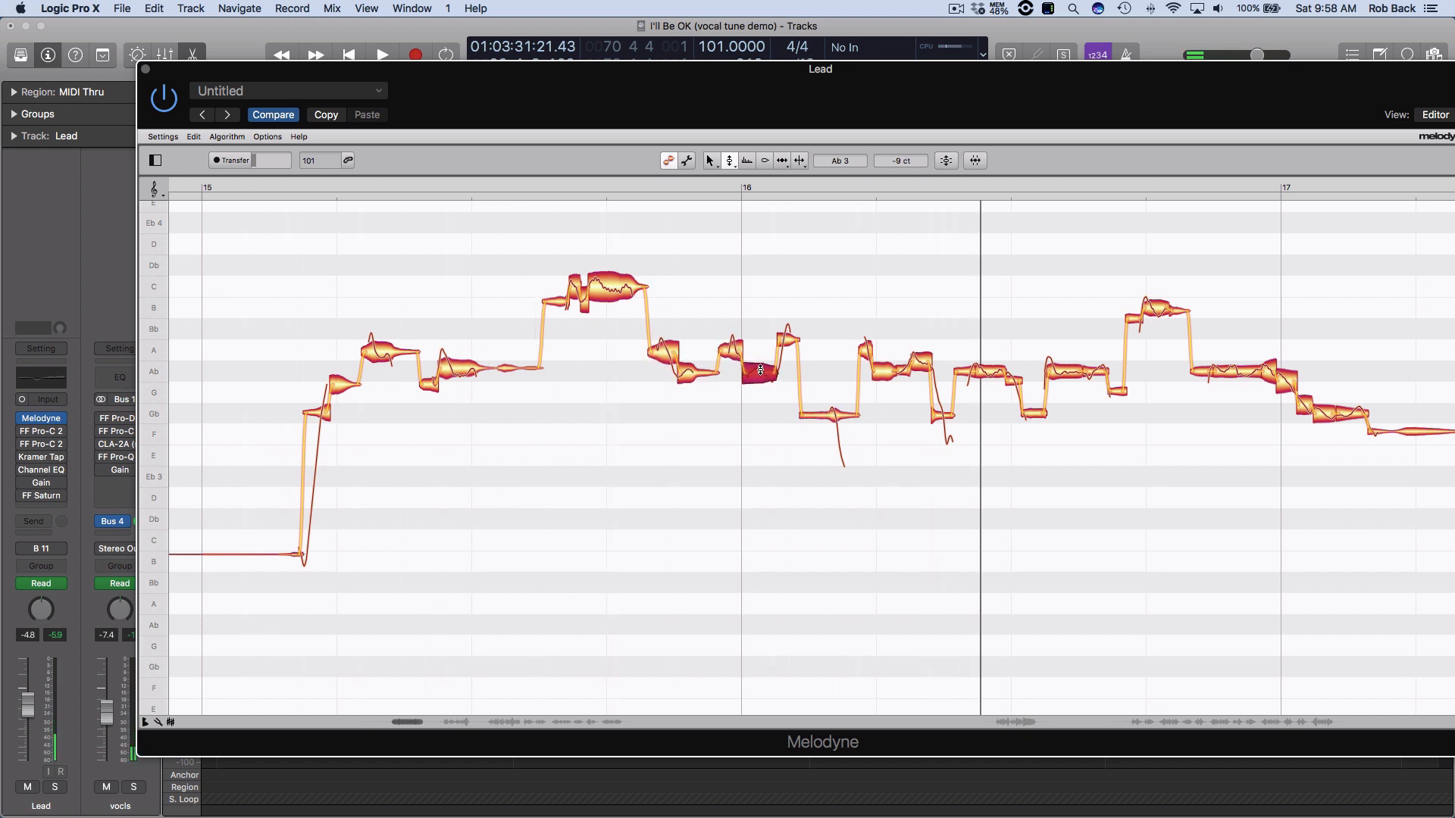
left_click(933, 289)
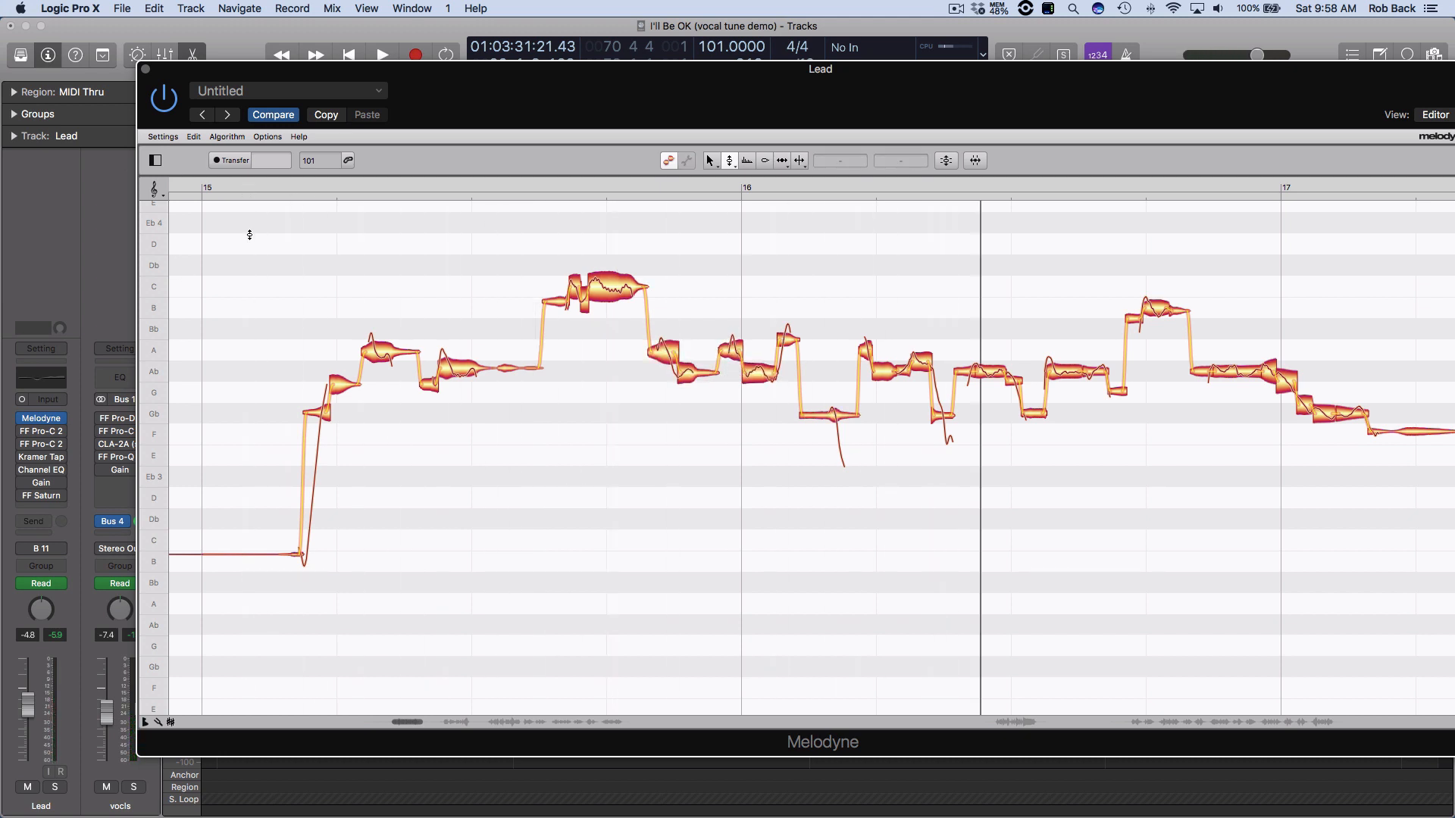
Apply pitch correction to all lead vocal notes with Pitch Center at 100% and turn on Snap to Eb Minor
key("super+a")
left_click(945, 160)
left_click_drag(826, 143, 1100, 188)
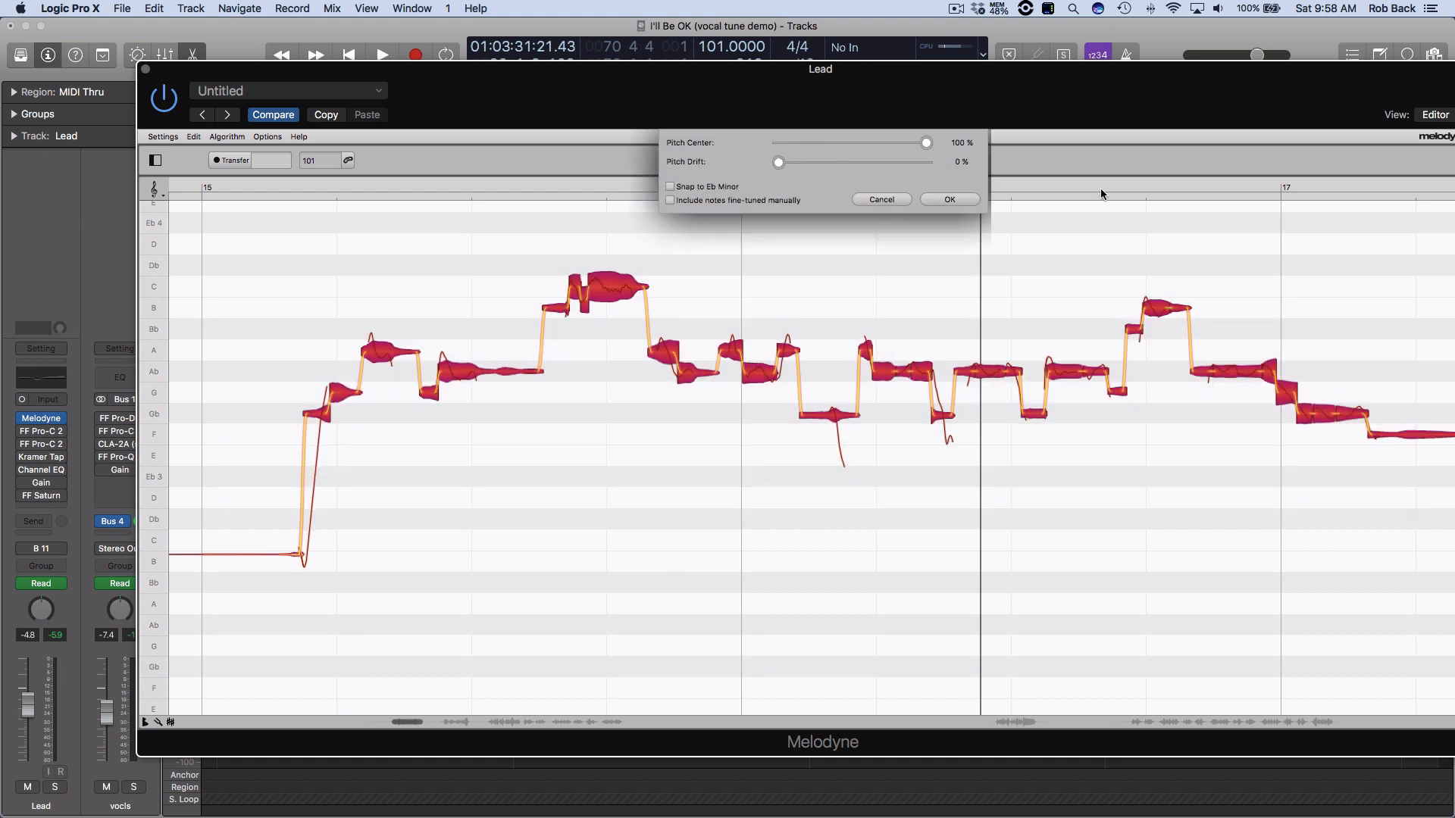
left_click(670, 186)
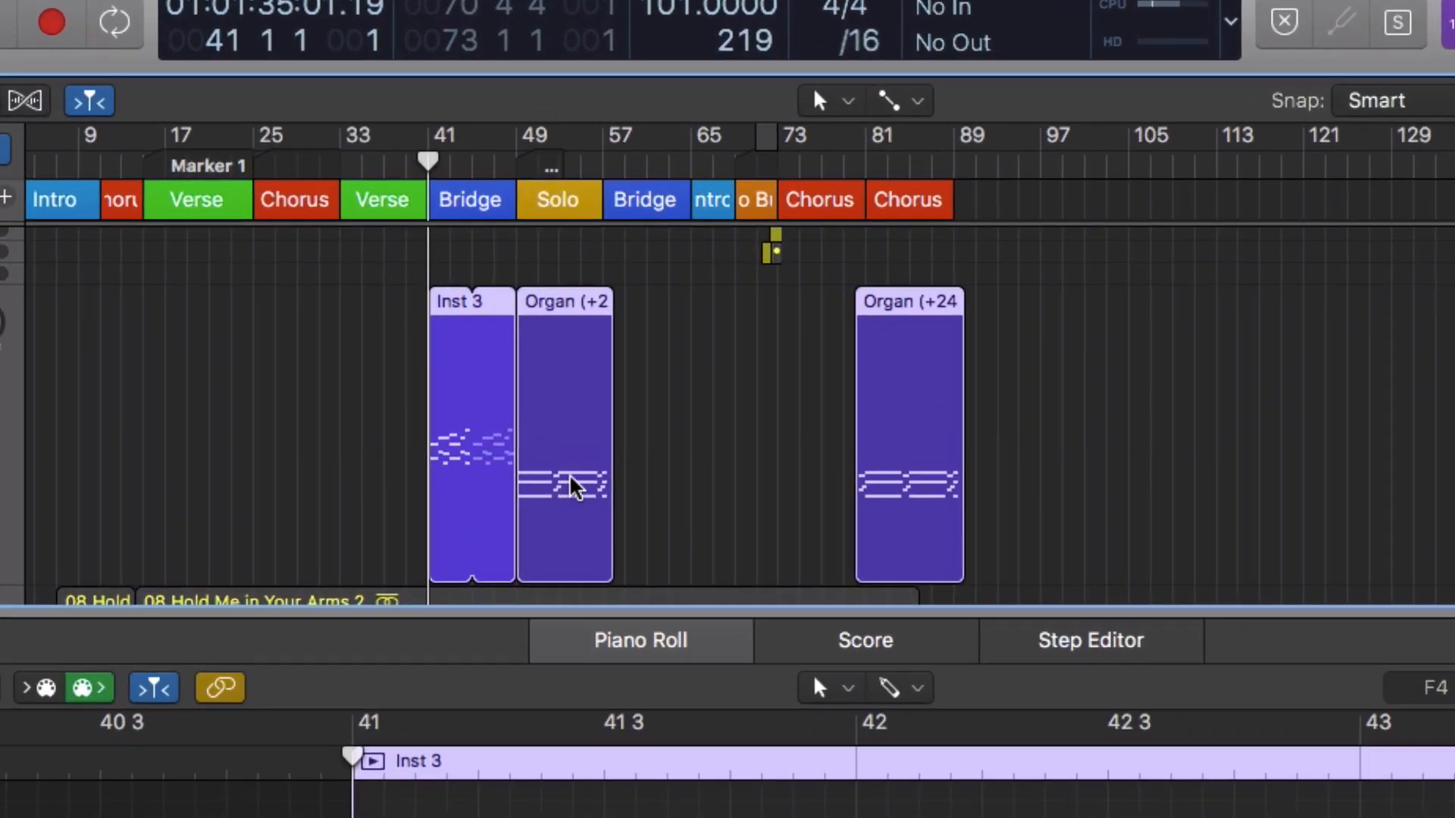
Bounce the selected Inst 3 and Organ regions in place under the name Organ
right_click(574, 487)
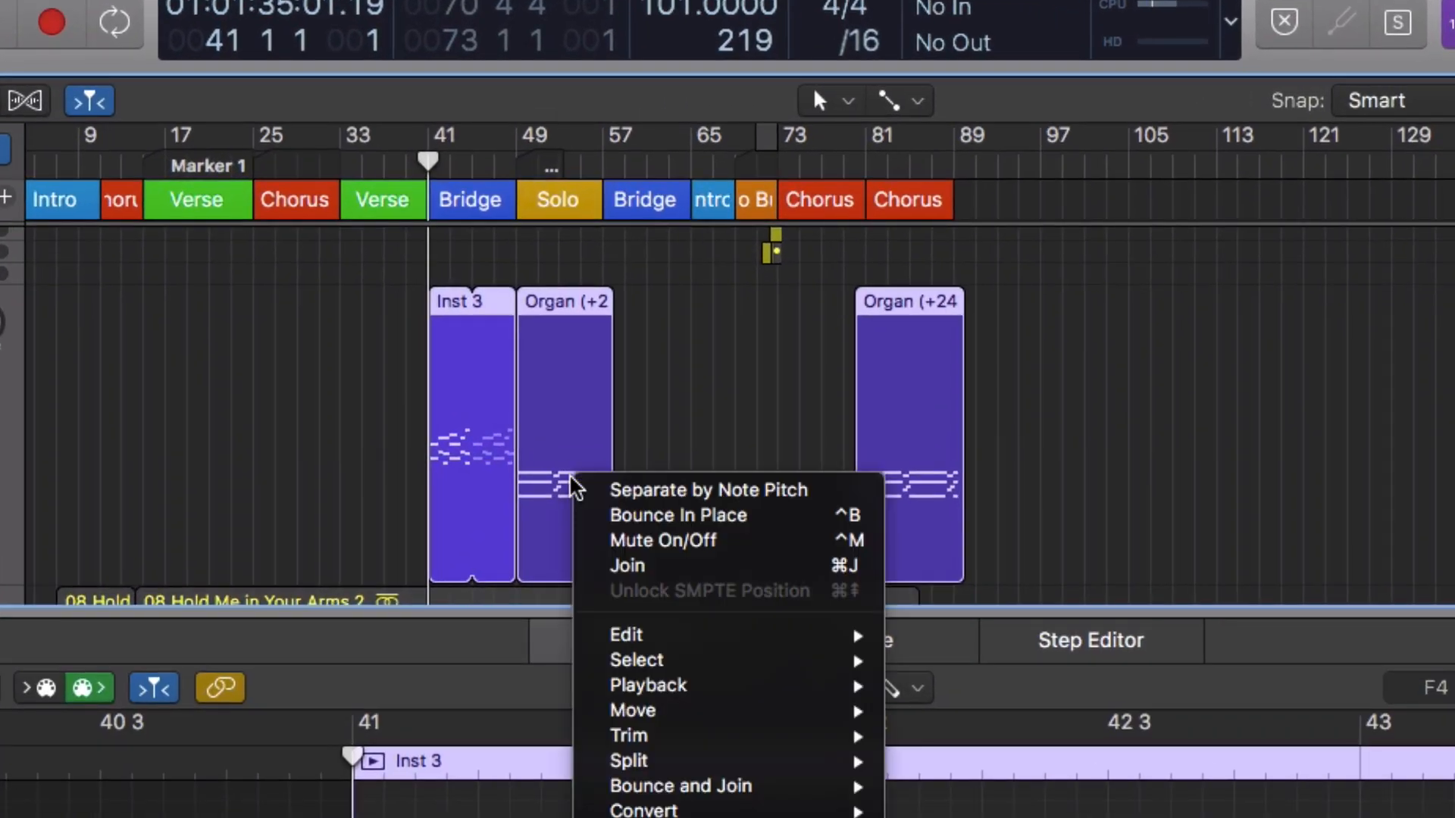
left_click(635, 517)
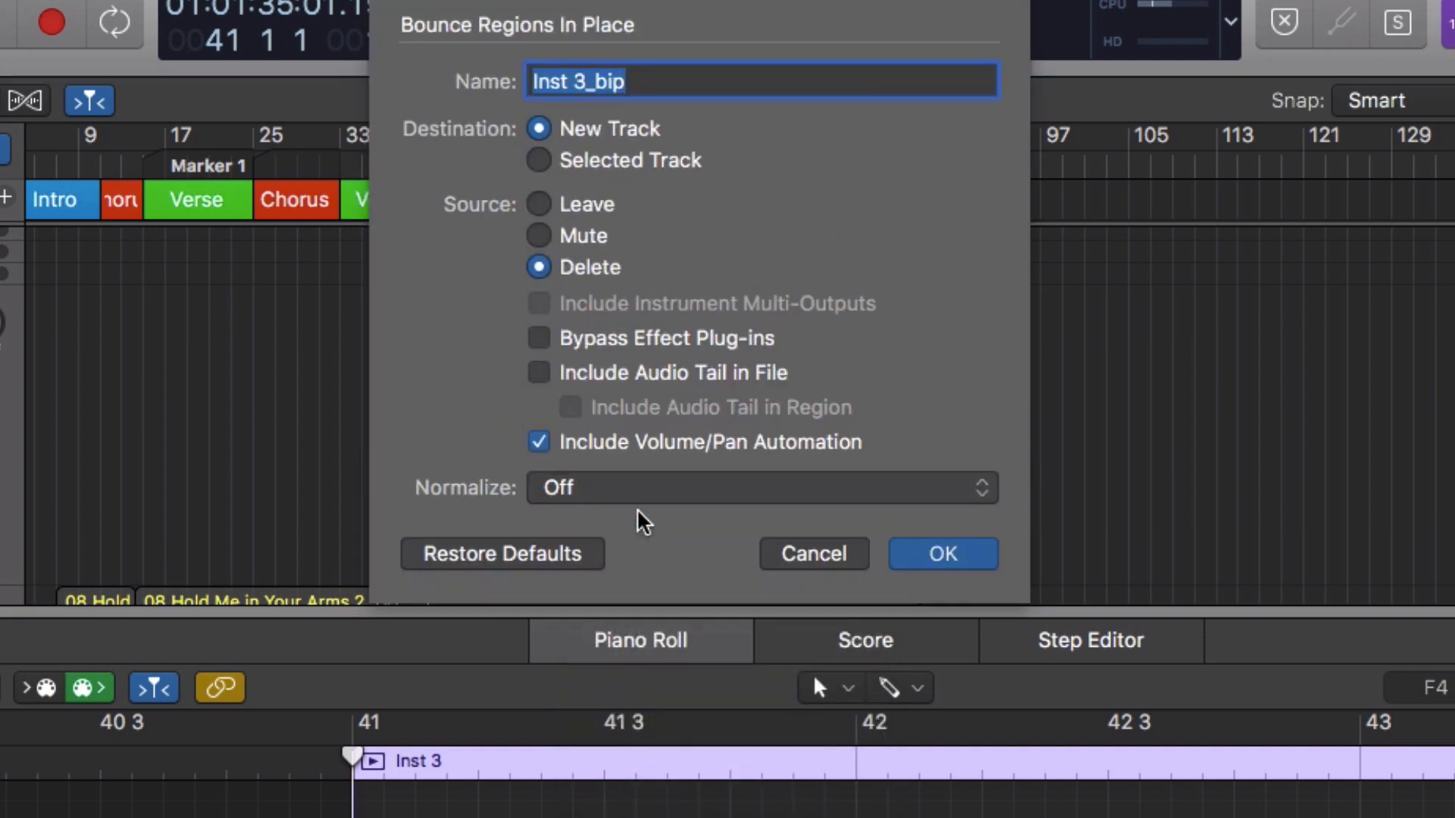
type("Organ")
key("Return")
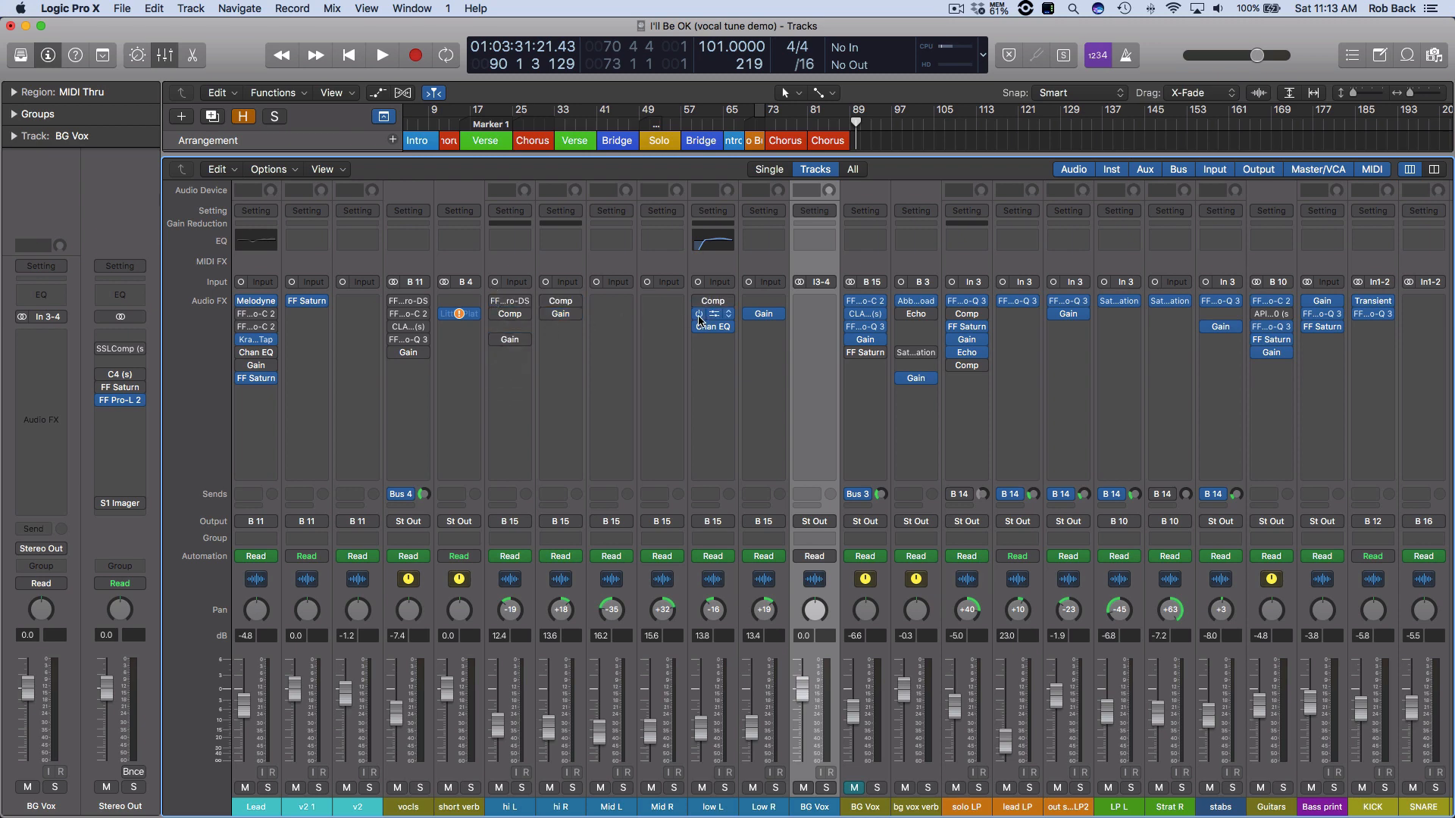
Bypass the Gain plug-ins on the Low R and bg vox verb channels and remove the reverb plug-in from short verb
left_click(754, 334)
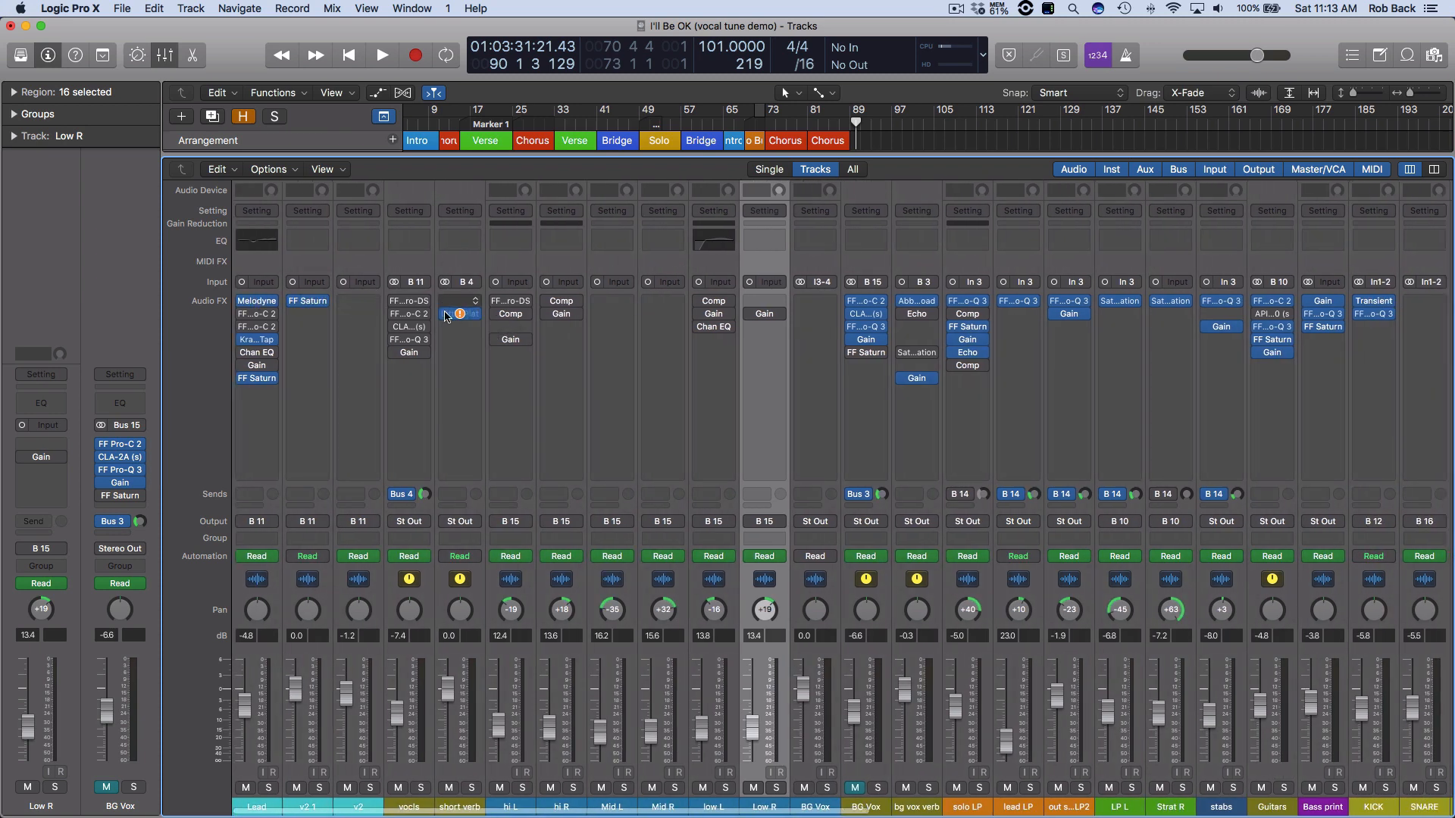
left_click(466, 314)
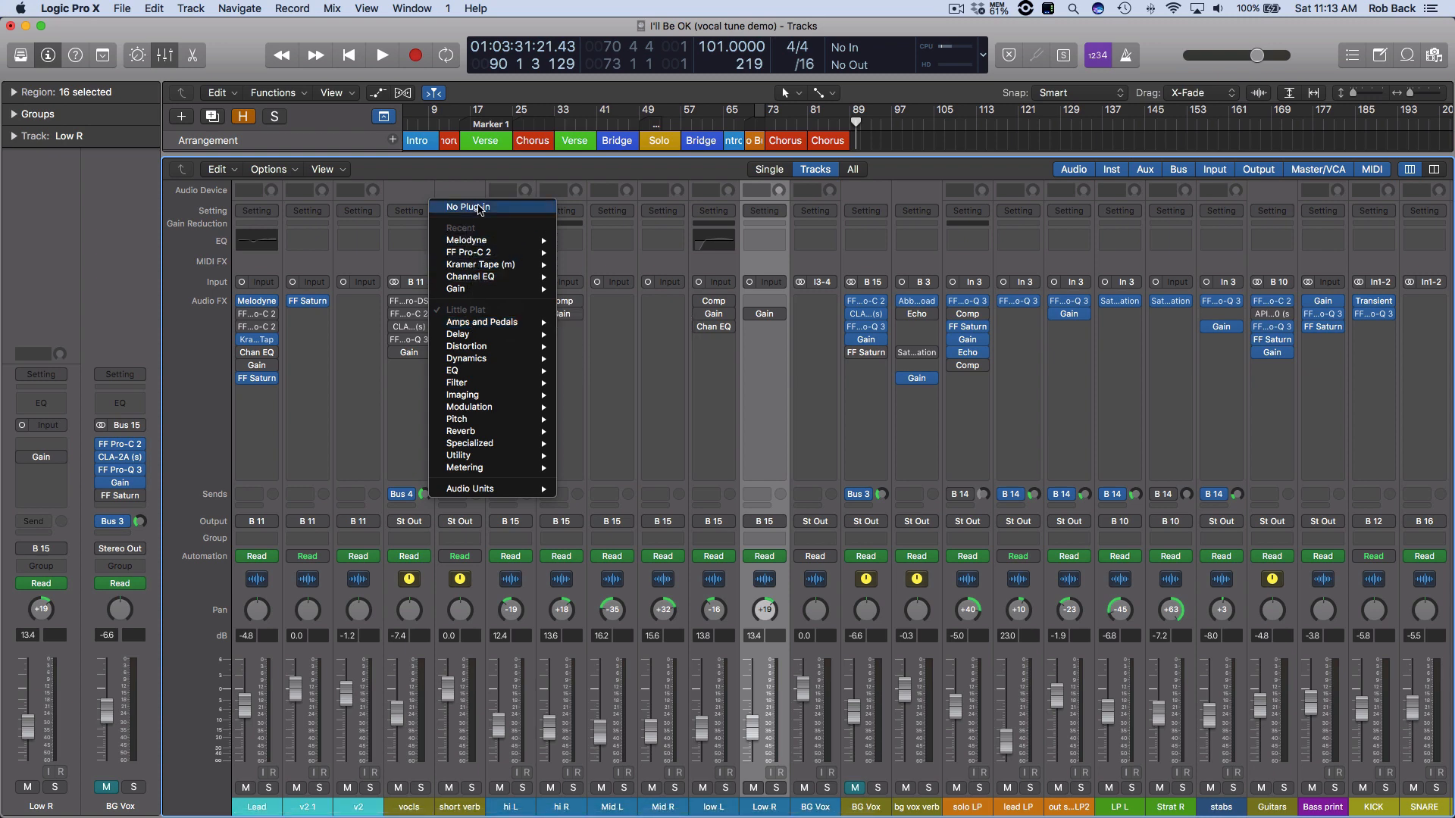
left_click(479, 208)
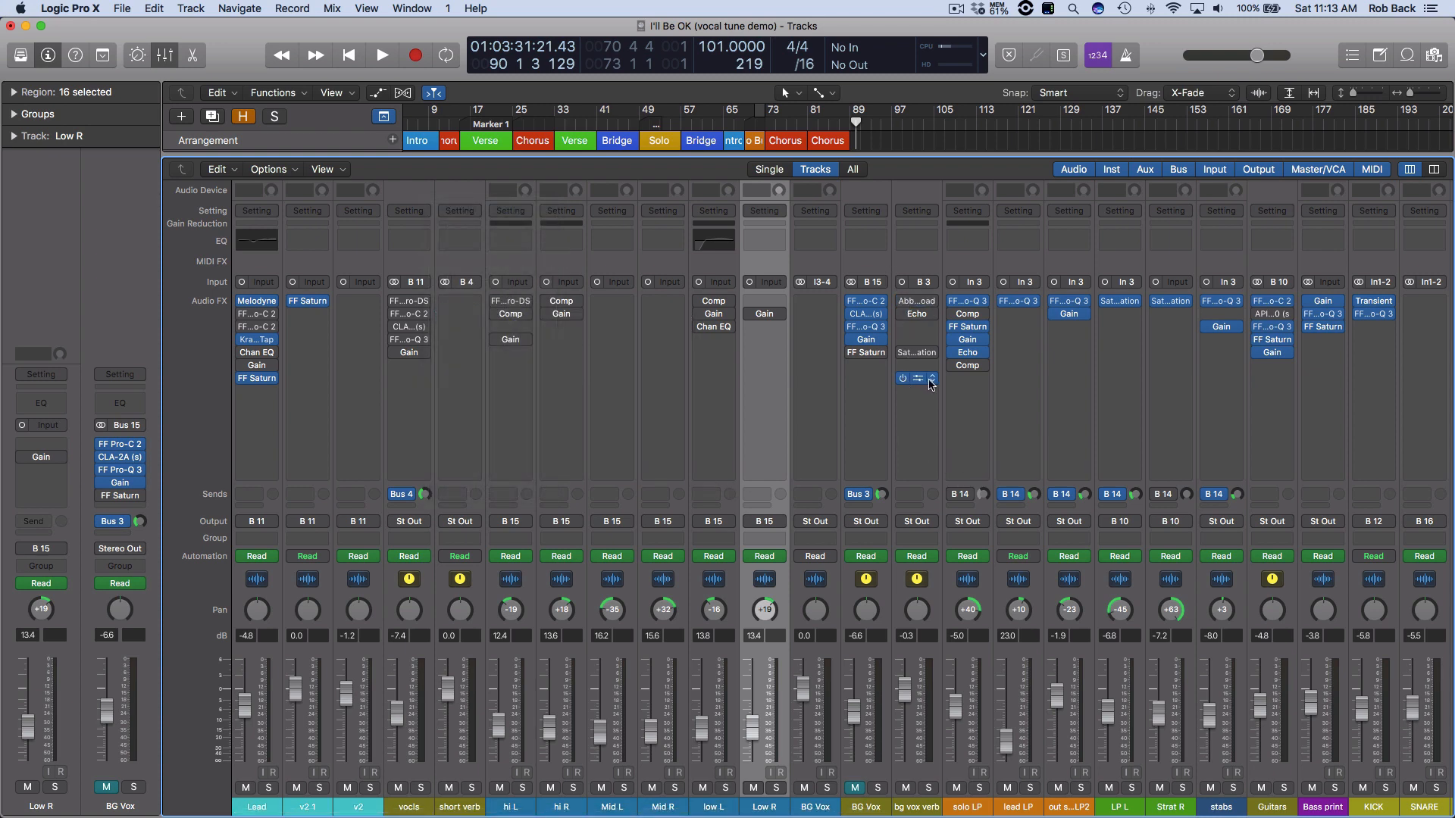
left_click(903, 379)
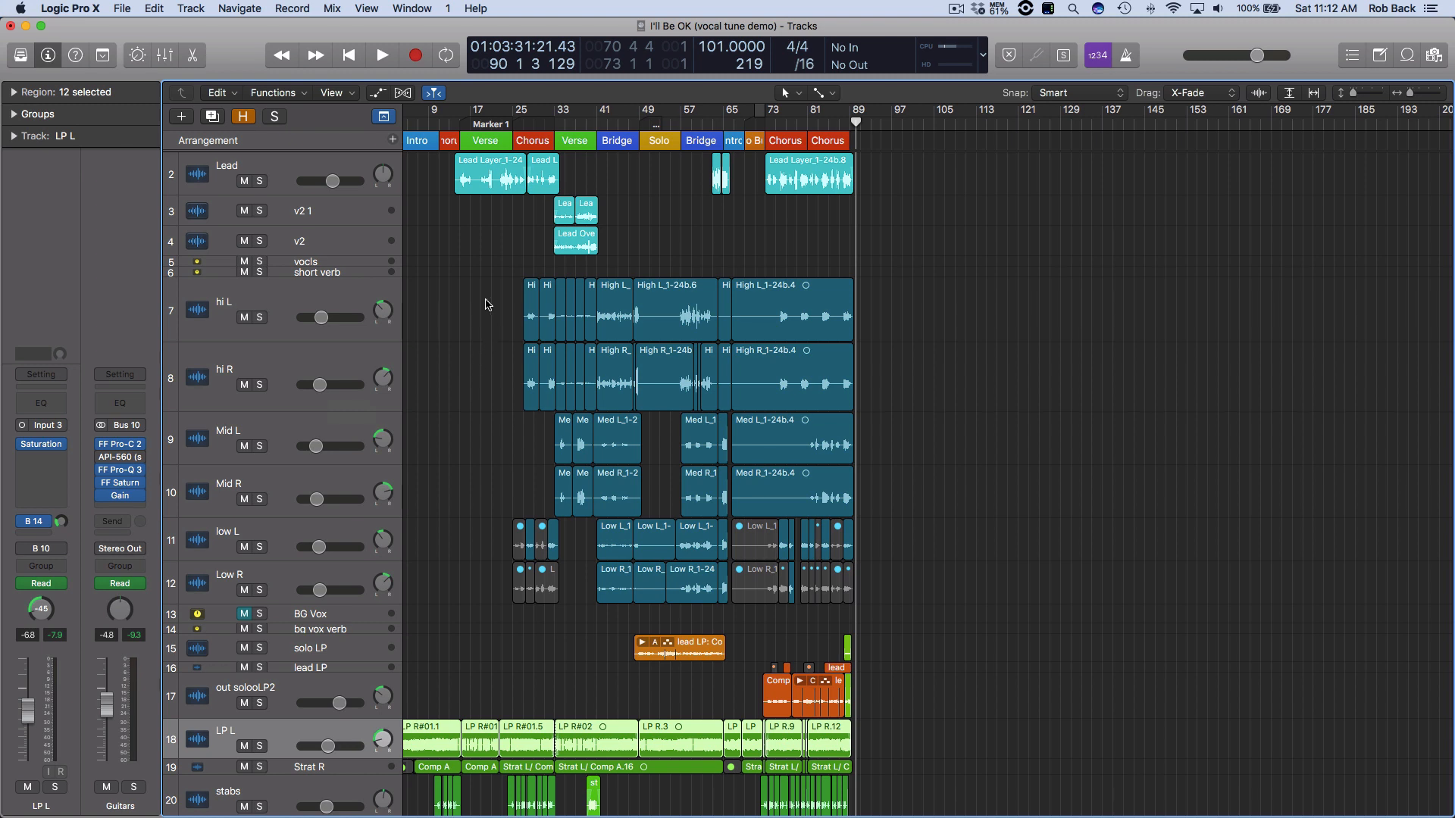
Bounce all background vocal regions from hi L through Low R in place under the name BG Vox
left_click_drag(485, 315, 908, 570)
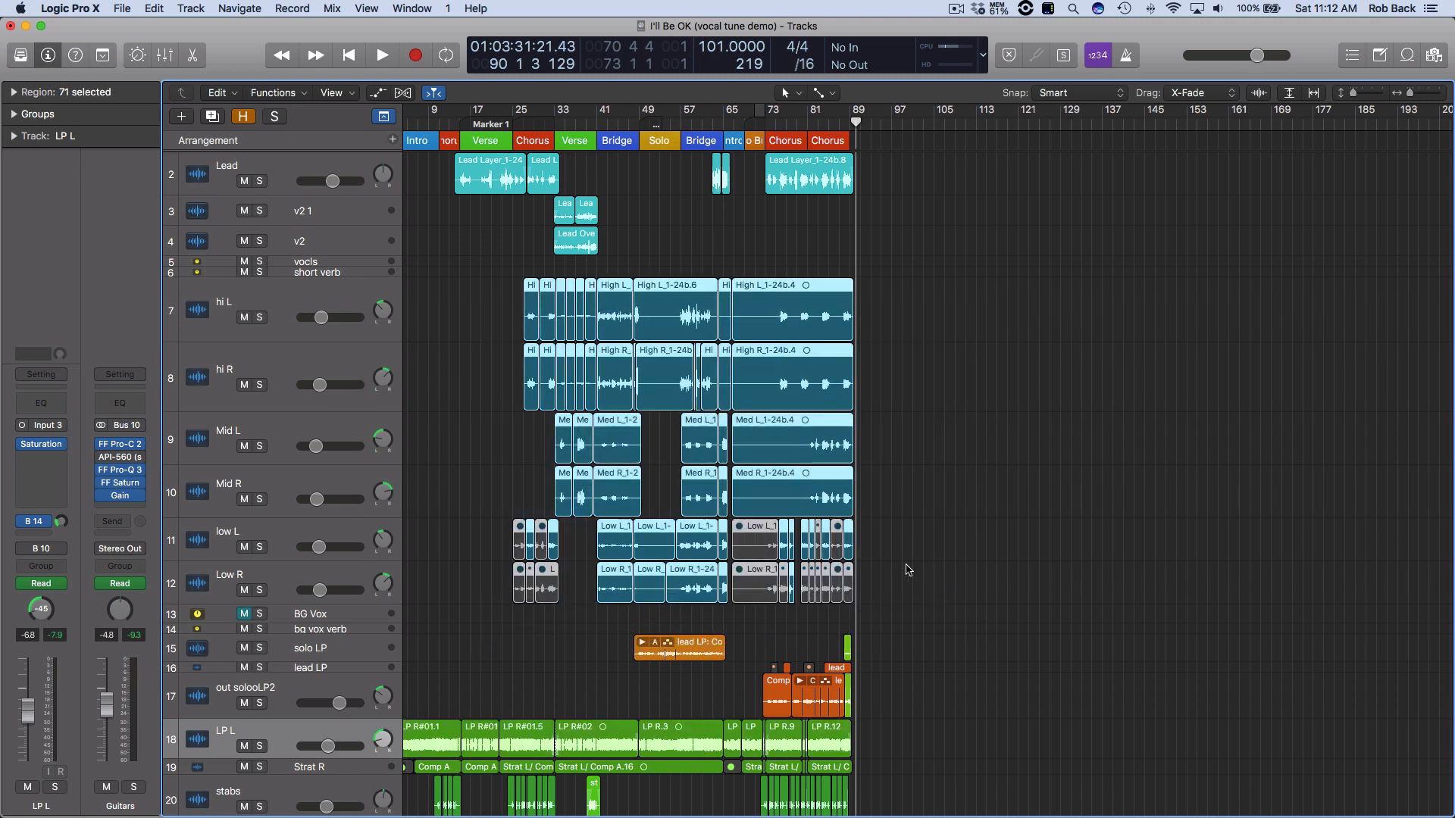
right_click(774, 309)
left_click(803, 314)
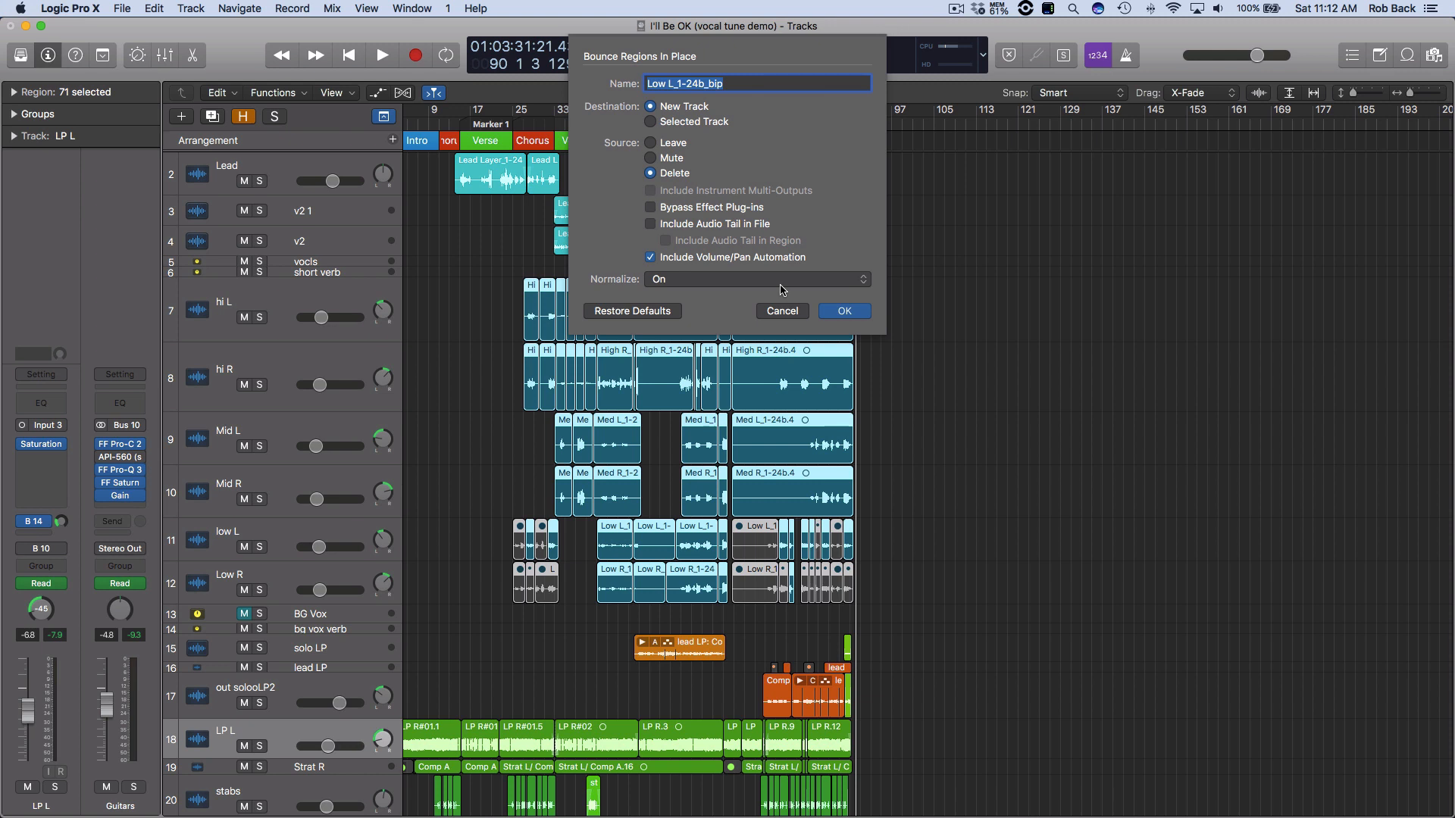
type("BG Vox")
left_click(844, 312)
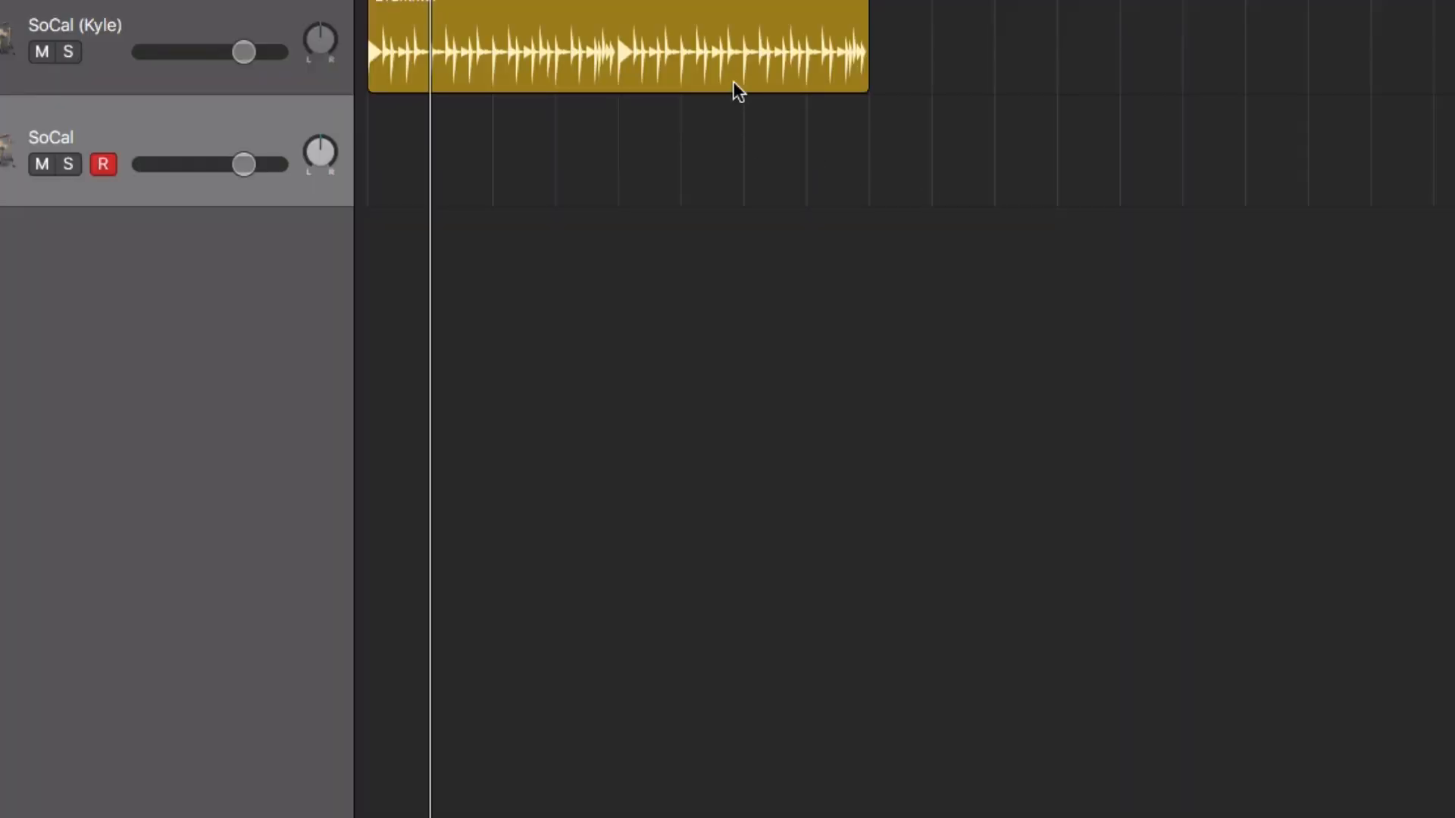
Move the Drummer region onto the SoCal instrument track as MIDI and separate it by note pitch
left_click_drag(734, 80, 725, 139)
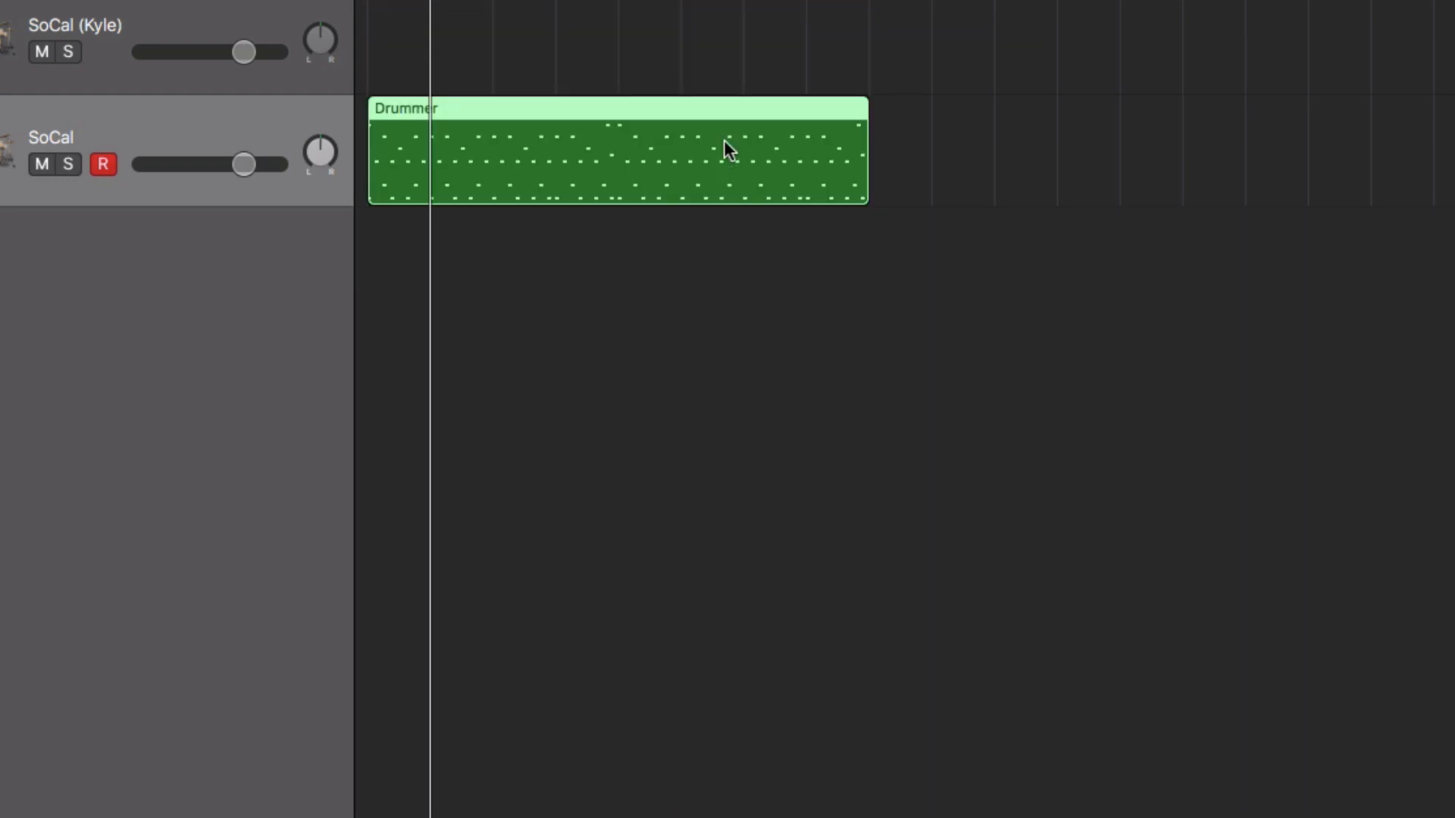
right_click(725, 139)
mouse_move(828, 530)
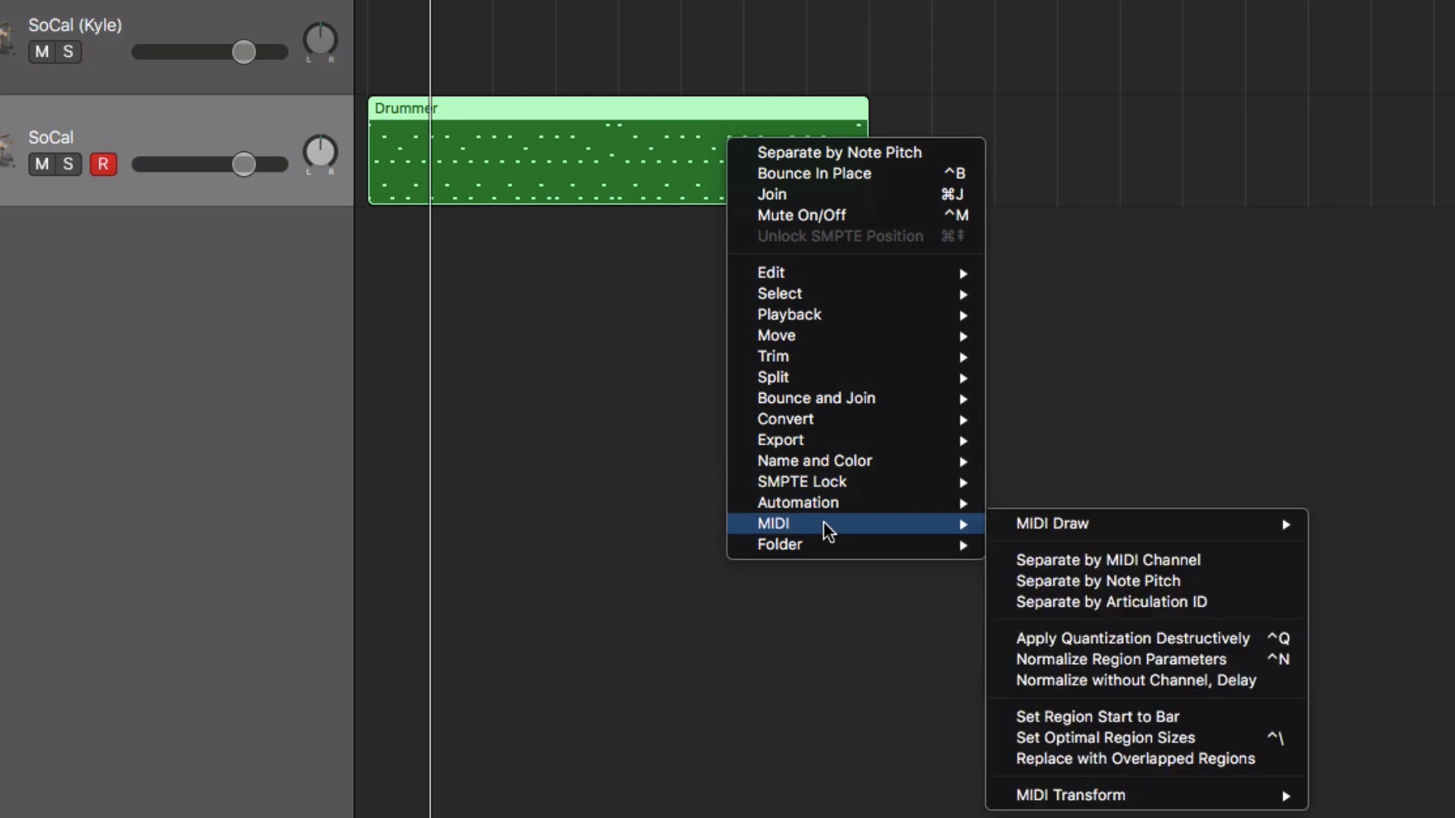
left_click(1238, 583)
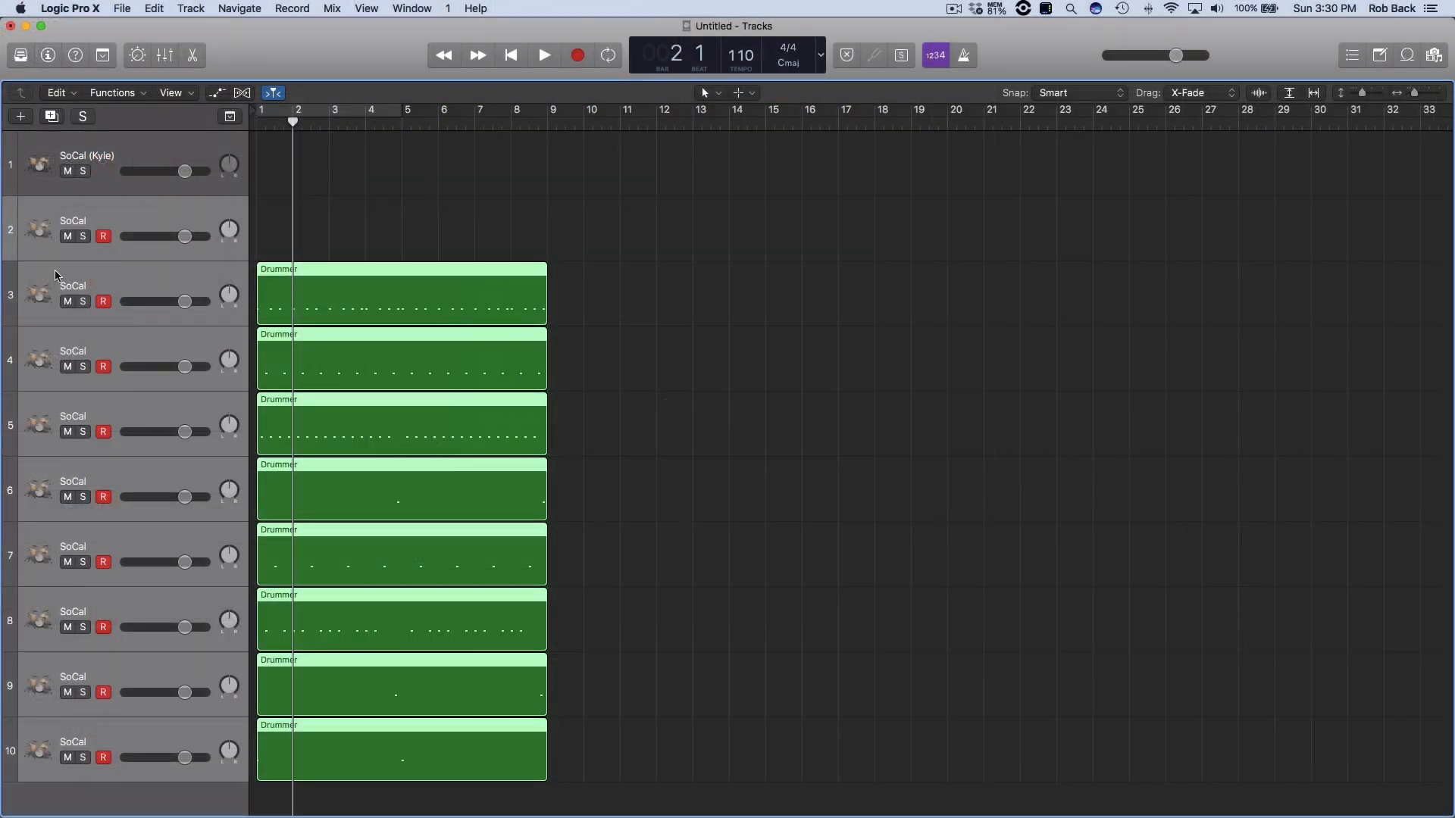
Open the name of the first separated SoCal drum track, track 3, for editing
left_click(108, 160)
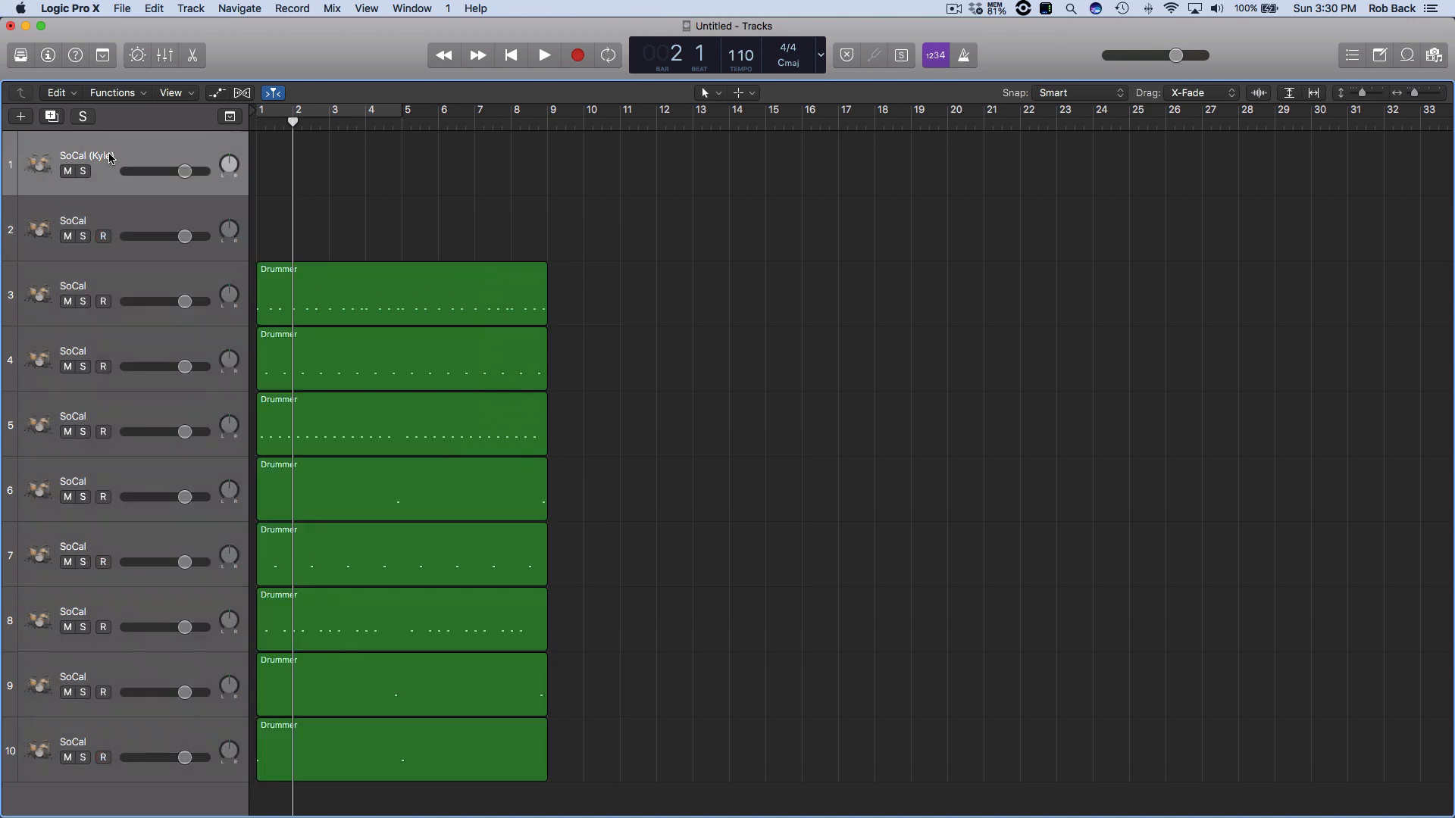
double_click(81, 289)
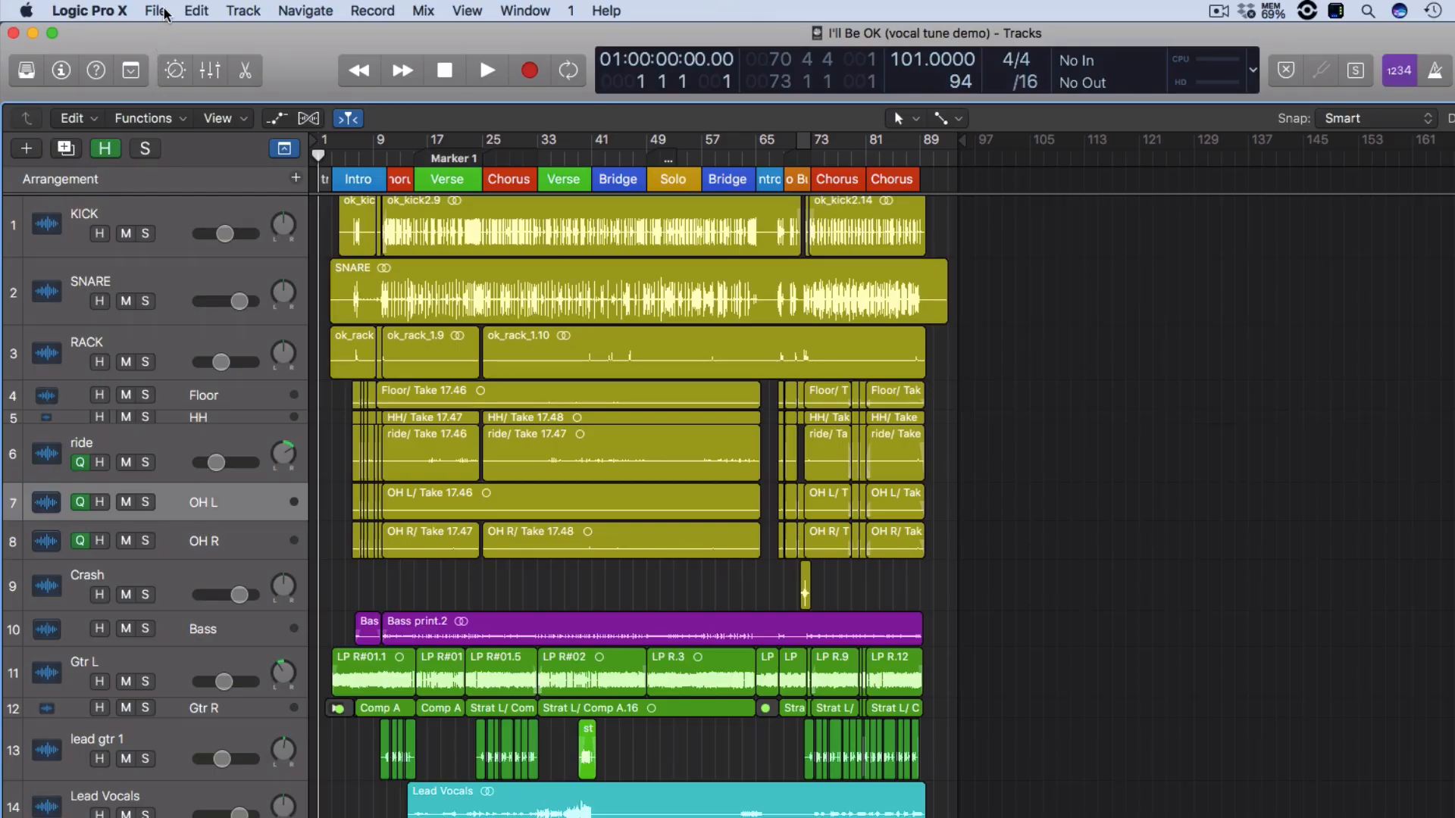
Start exporting all tracks as audio files and name a new destination folder I'll Be Ok Multitracks (101)
left_click(157, 11)
mouse_move(198, 422)
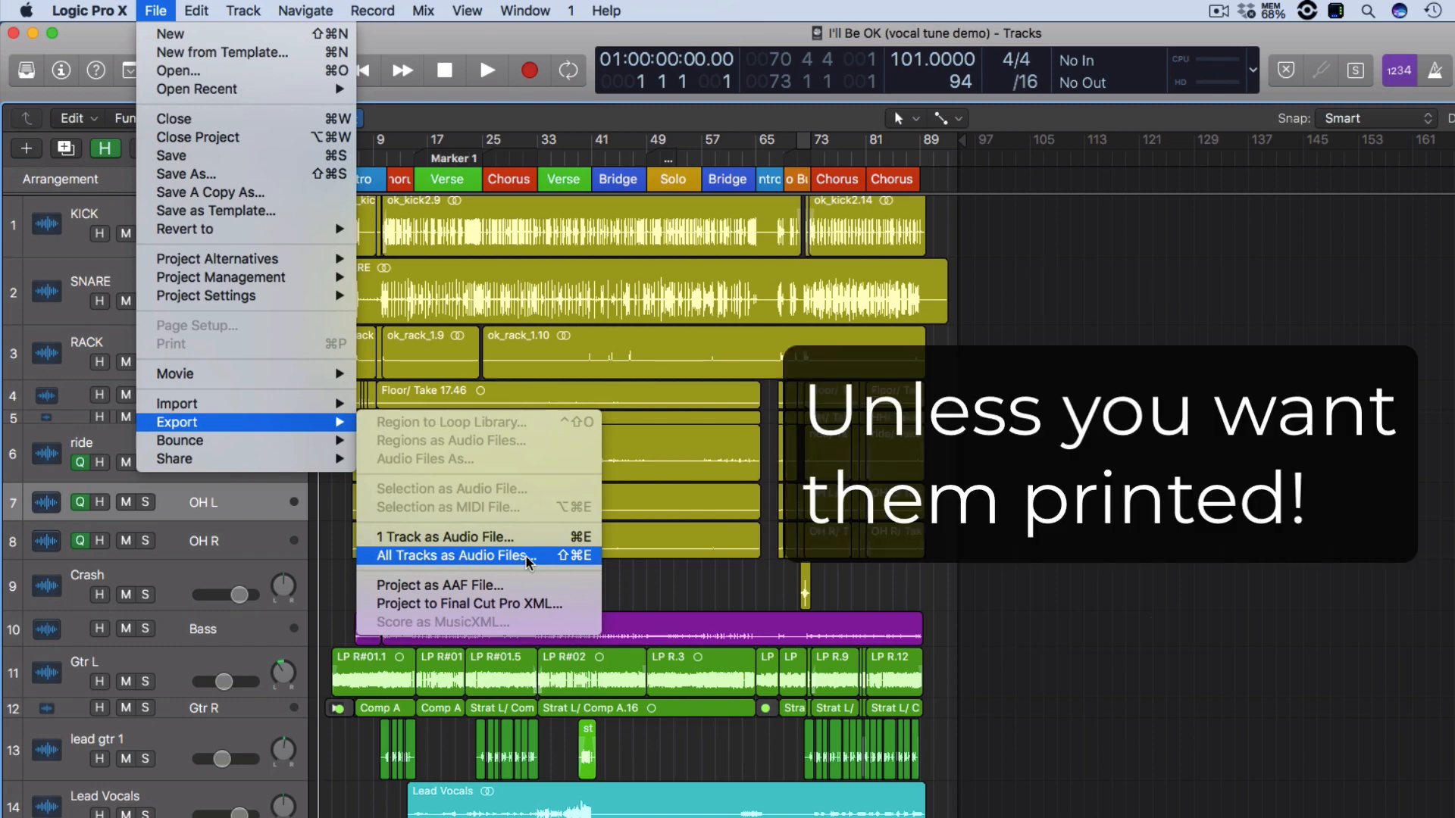
left_click(528, 562)
left_click(140, 802)
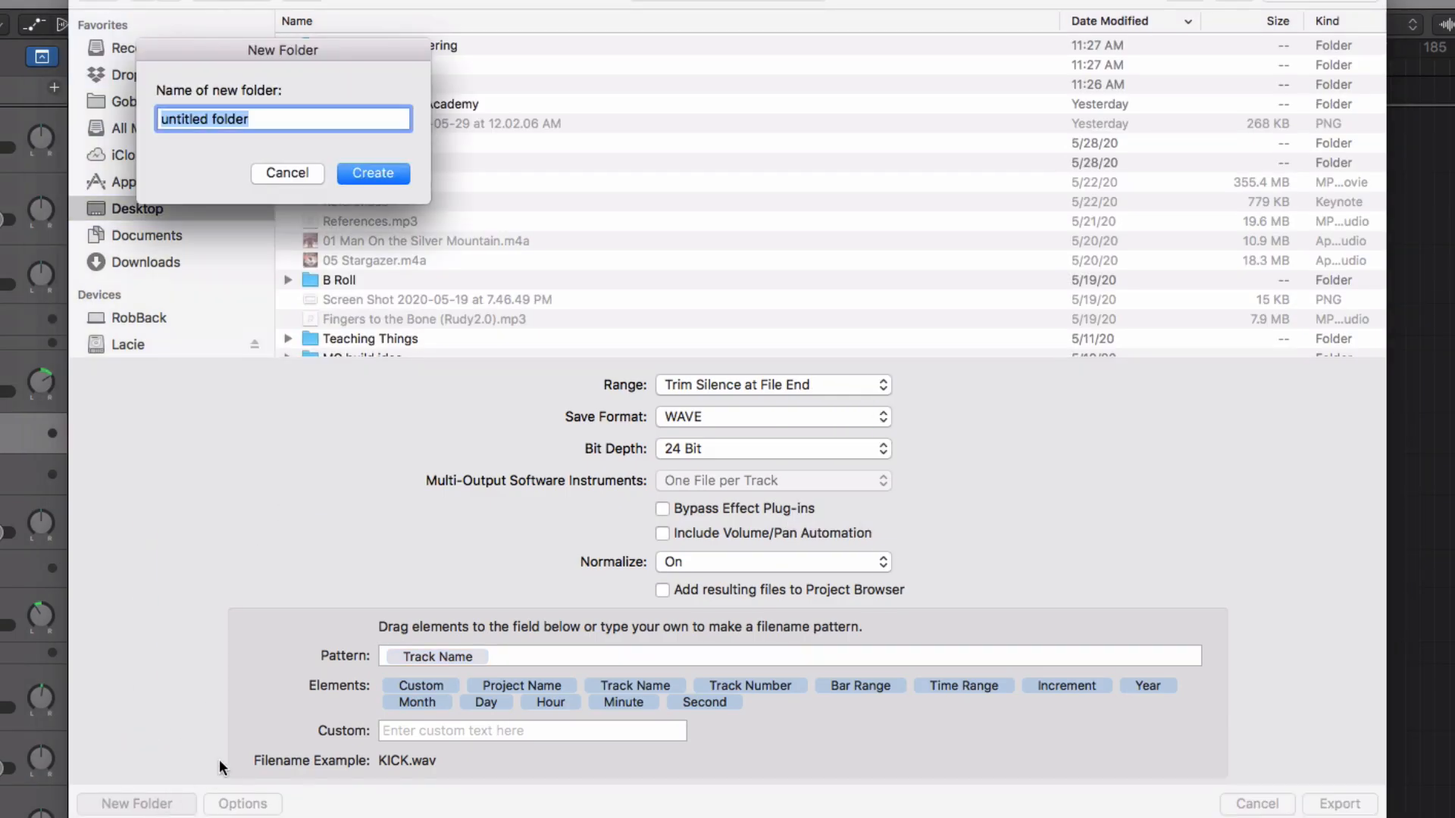
type("I'll Be O")
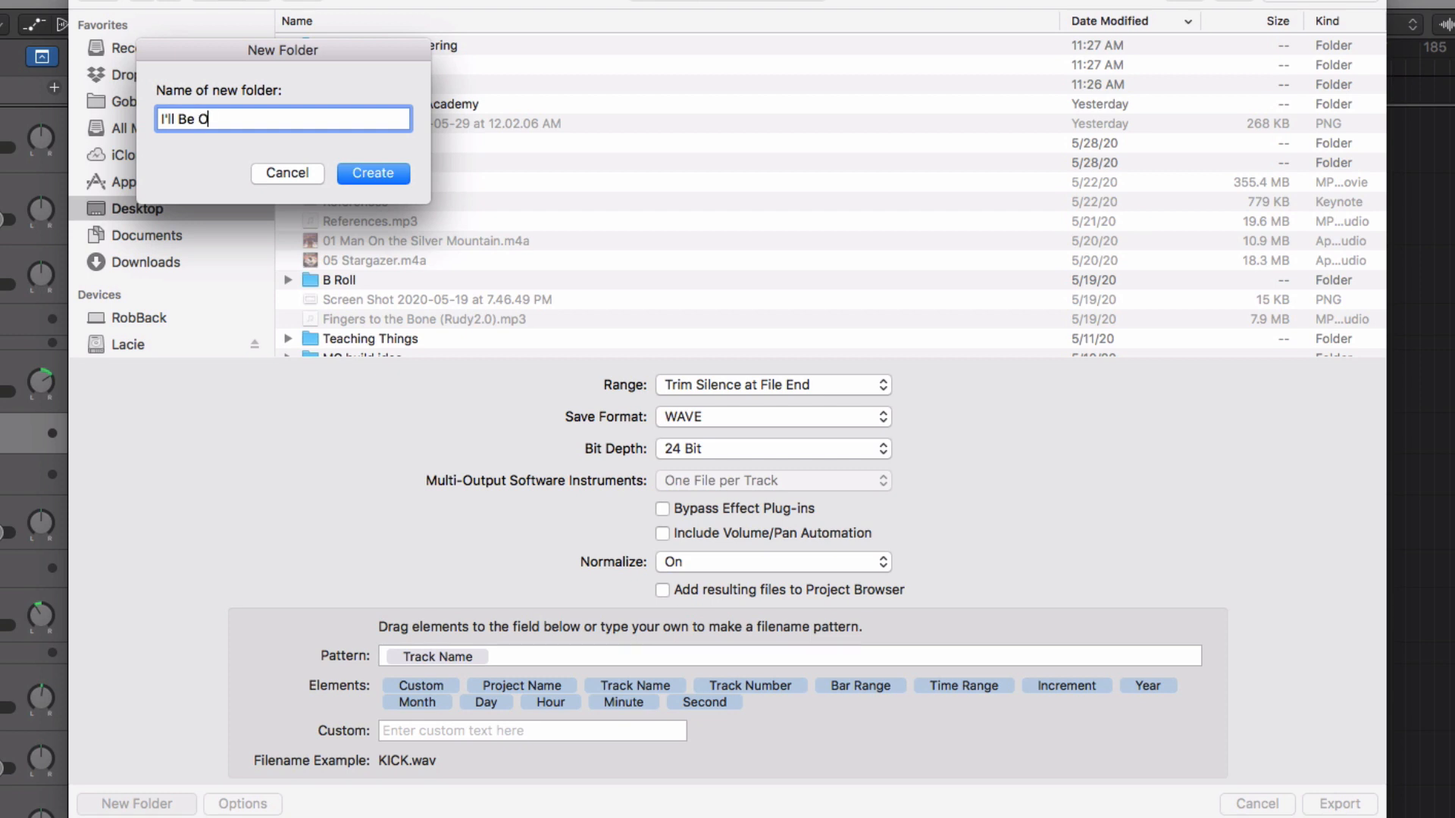
type("k Multitracks (16)")
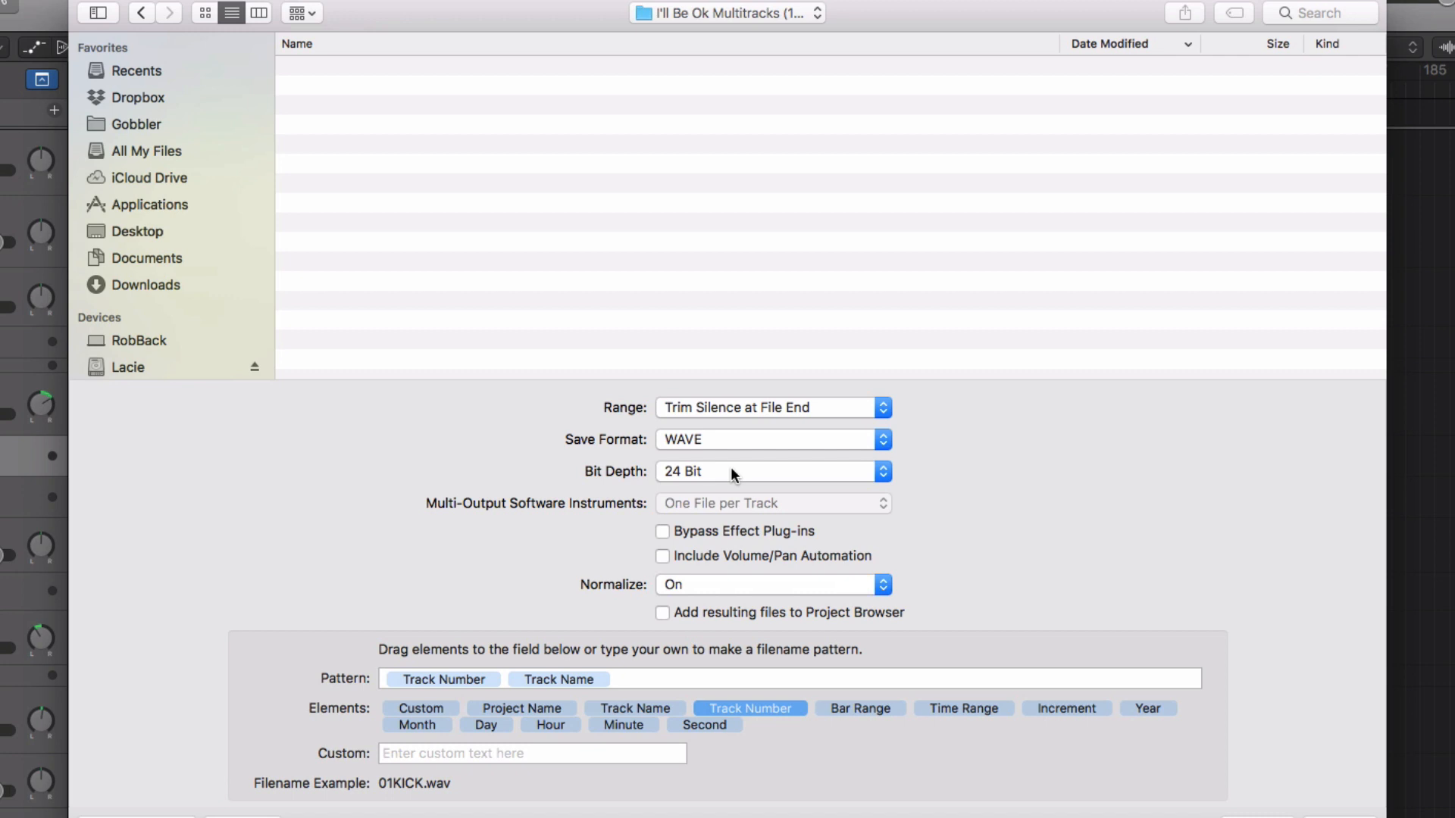
Open the Normalize choices for the export and place Track Number before Track Name in the filename pattern
left_click(715, 589)
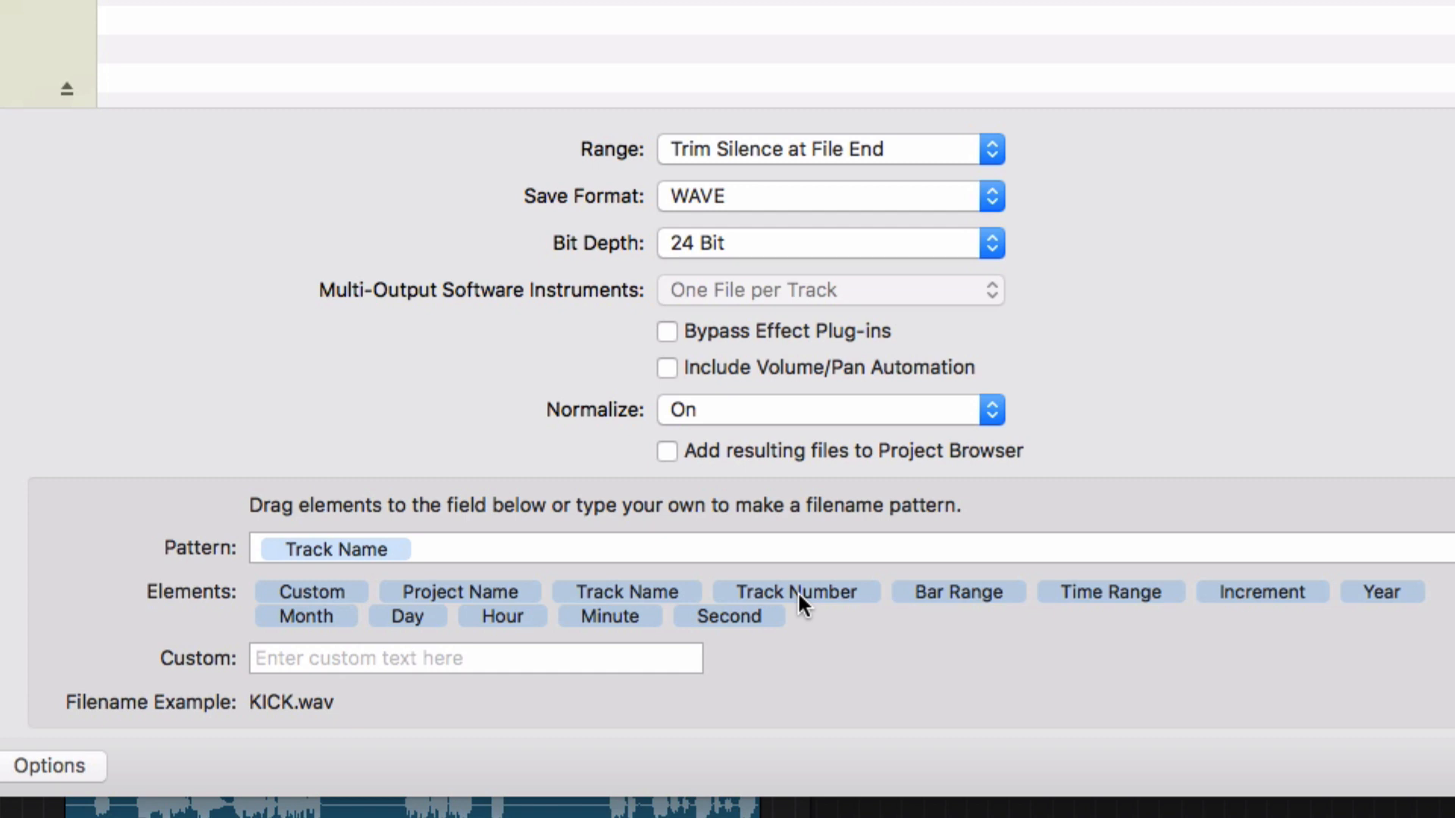
left_click_drag(797, 591, 270, 555)
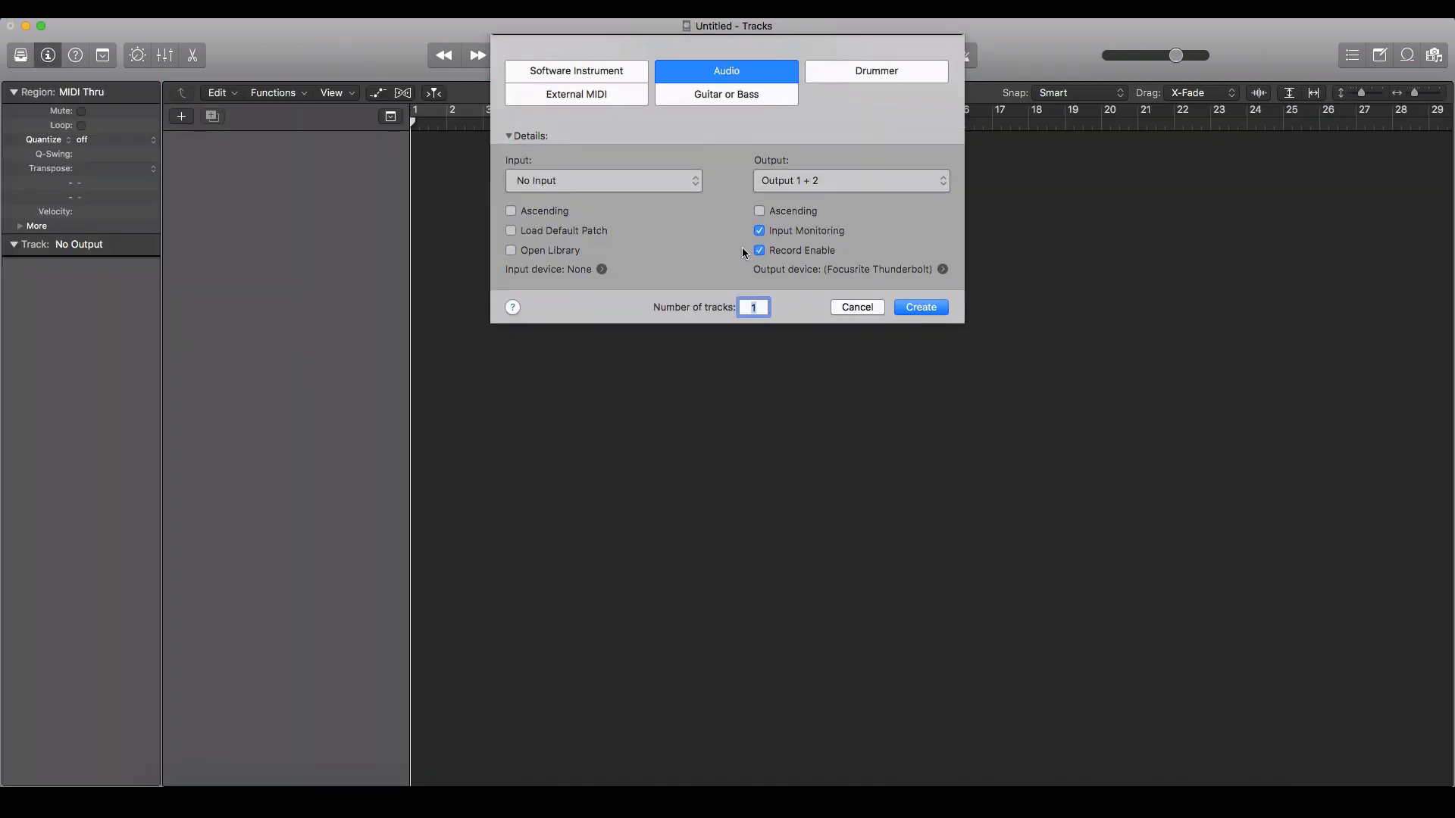
Create an audio track in the new project and import all WAV files from the I'll Be Ok Multitracks (101) folder
key("Return")
left_click(179, 781)
scroll(319, 303, "up", 5)
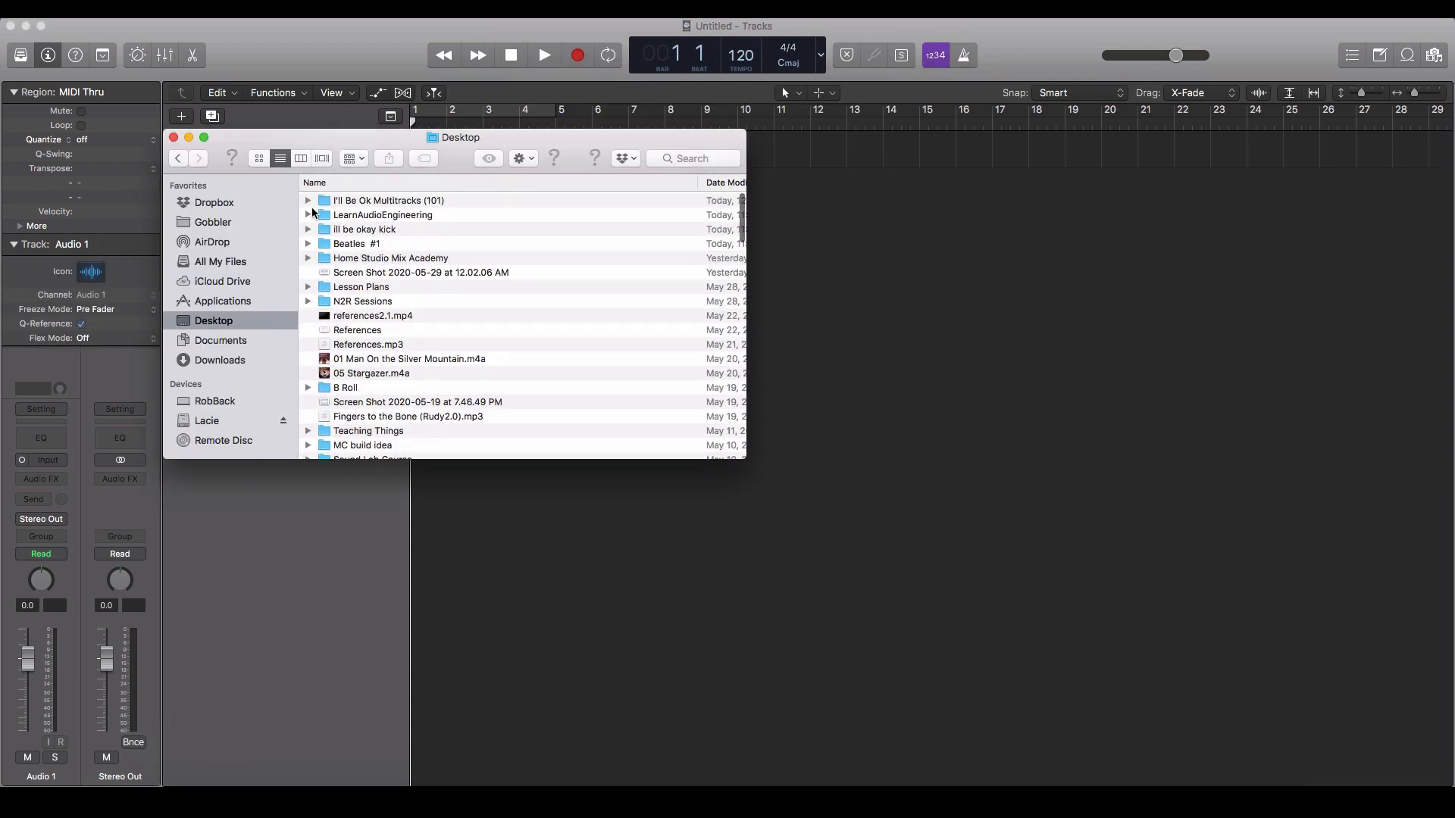
left_click(309, 202)
scroll(371, 287, "down", 3)
left_click(385, 376, "shift")
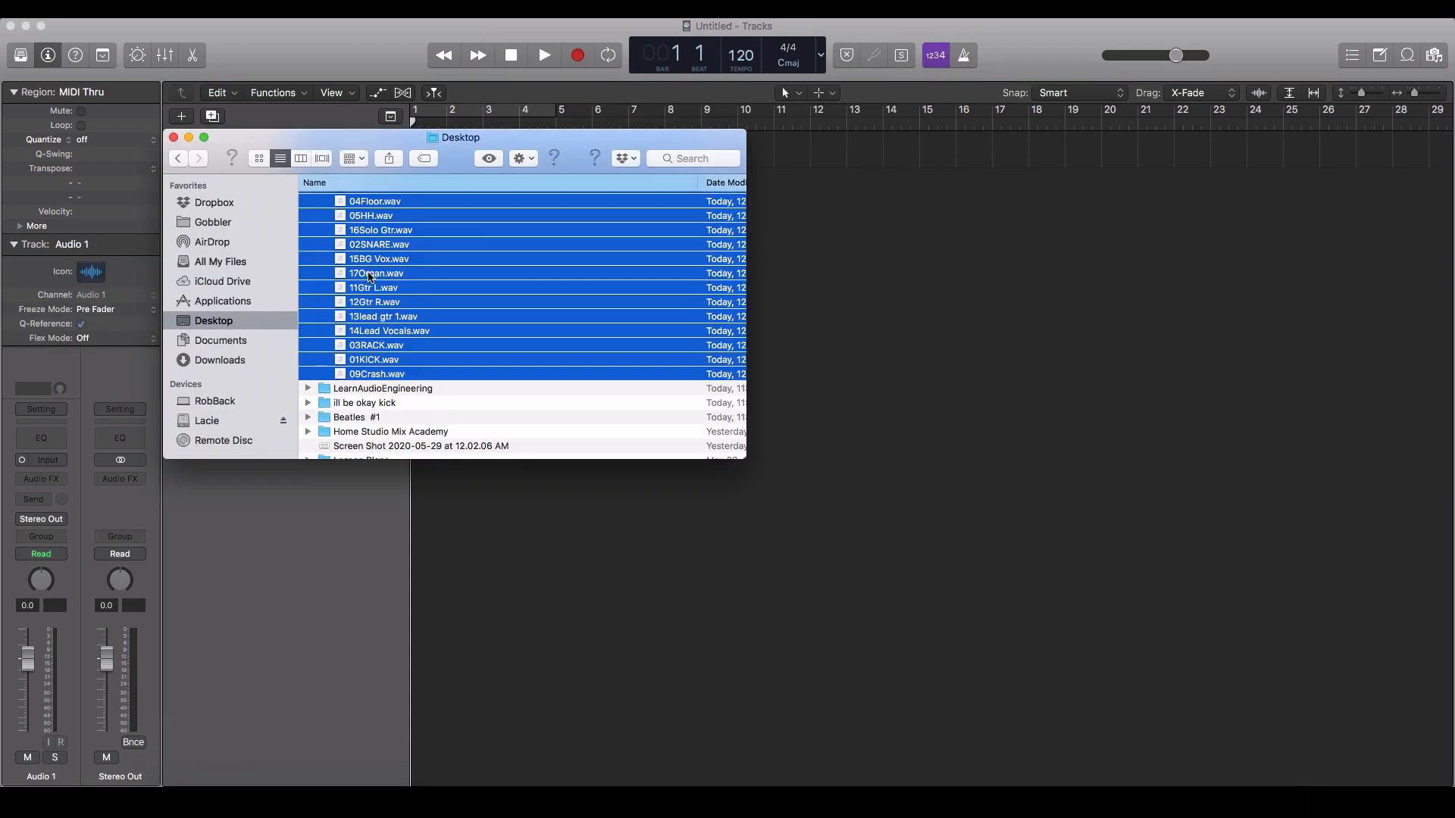
left_click_drag(368, 277, 420, 540)
left_click(1113, 148)
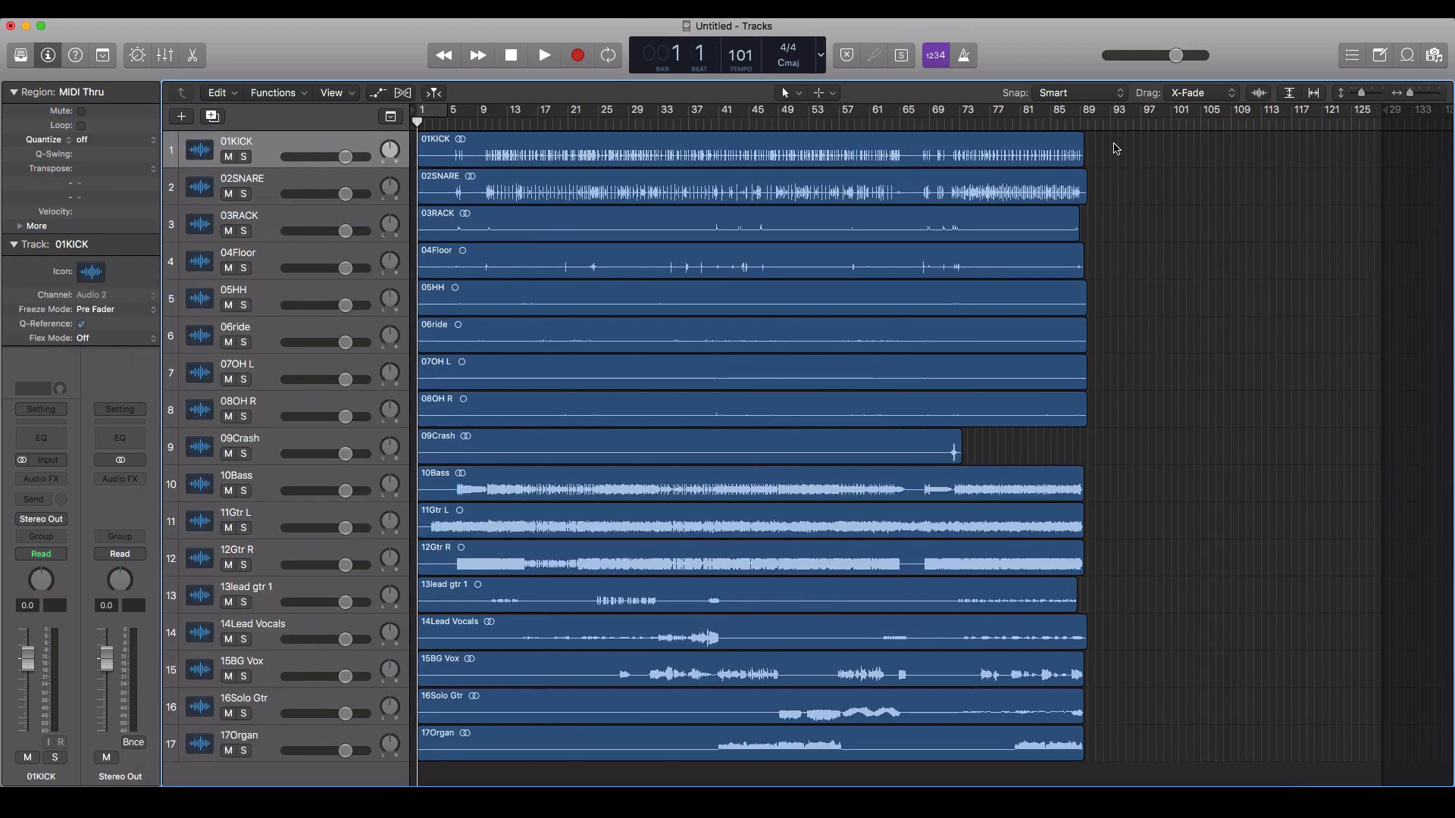
left_click_drag(1113, 148, 884, 442)
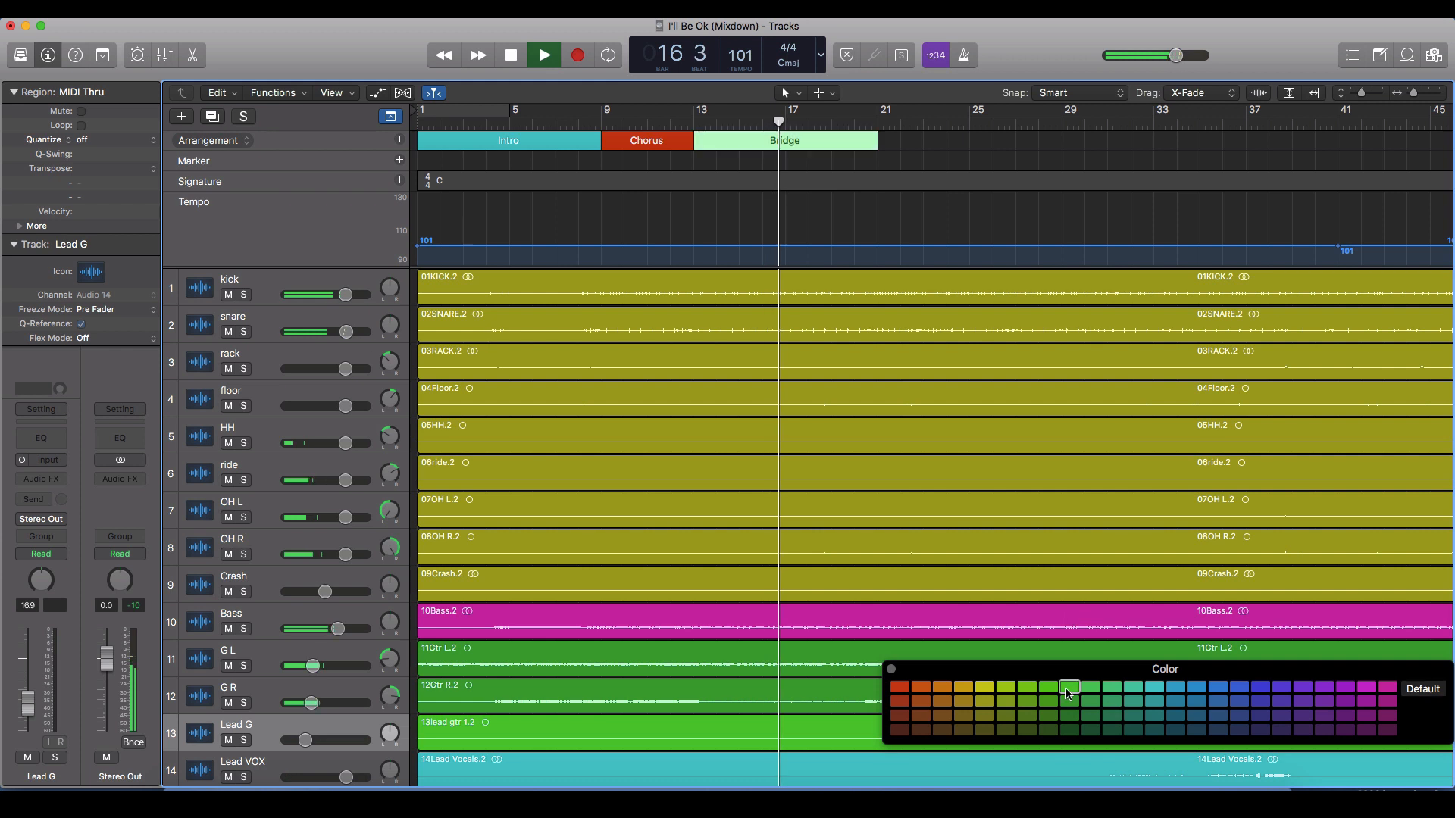
Change the Bridge arrangement marker starting at bar 13 to Verse and extend its end to bar 23
left_click(803, 141)
left_click(809, 159)
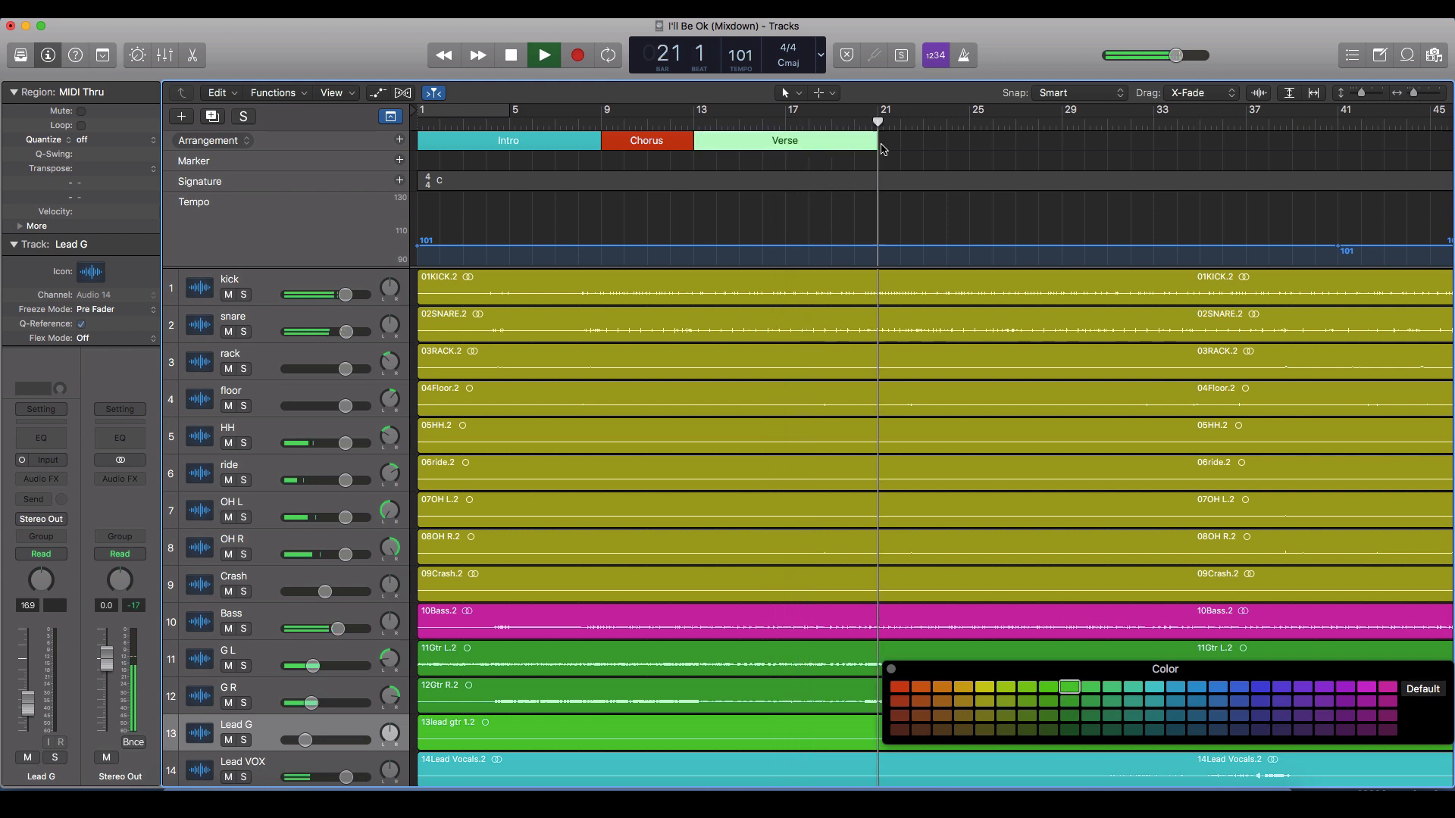
left_click_drag(877, 141, 919, 146)
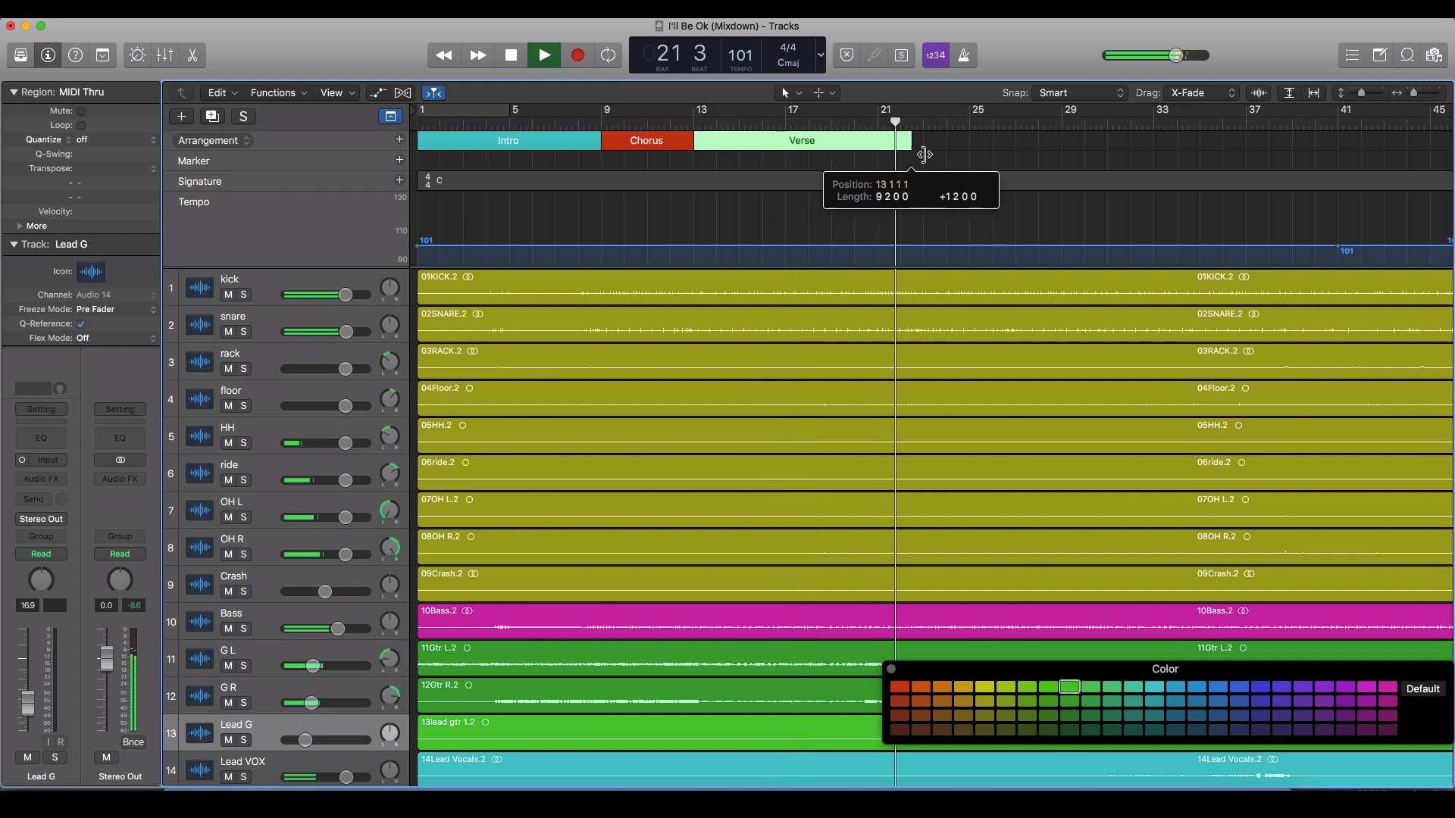
Colour the Chorus arrangement marker at bar 23 red and the Verse marker at bar 31 green
left_click(900, 686)
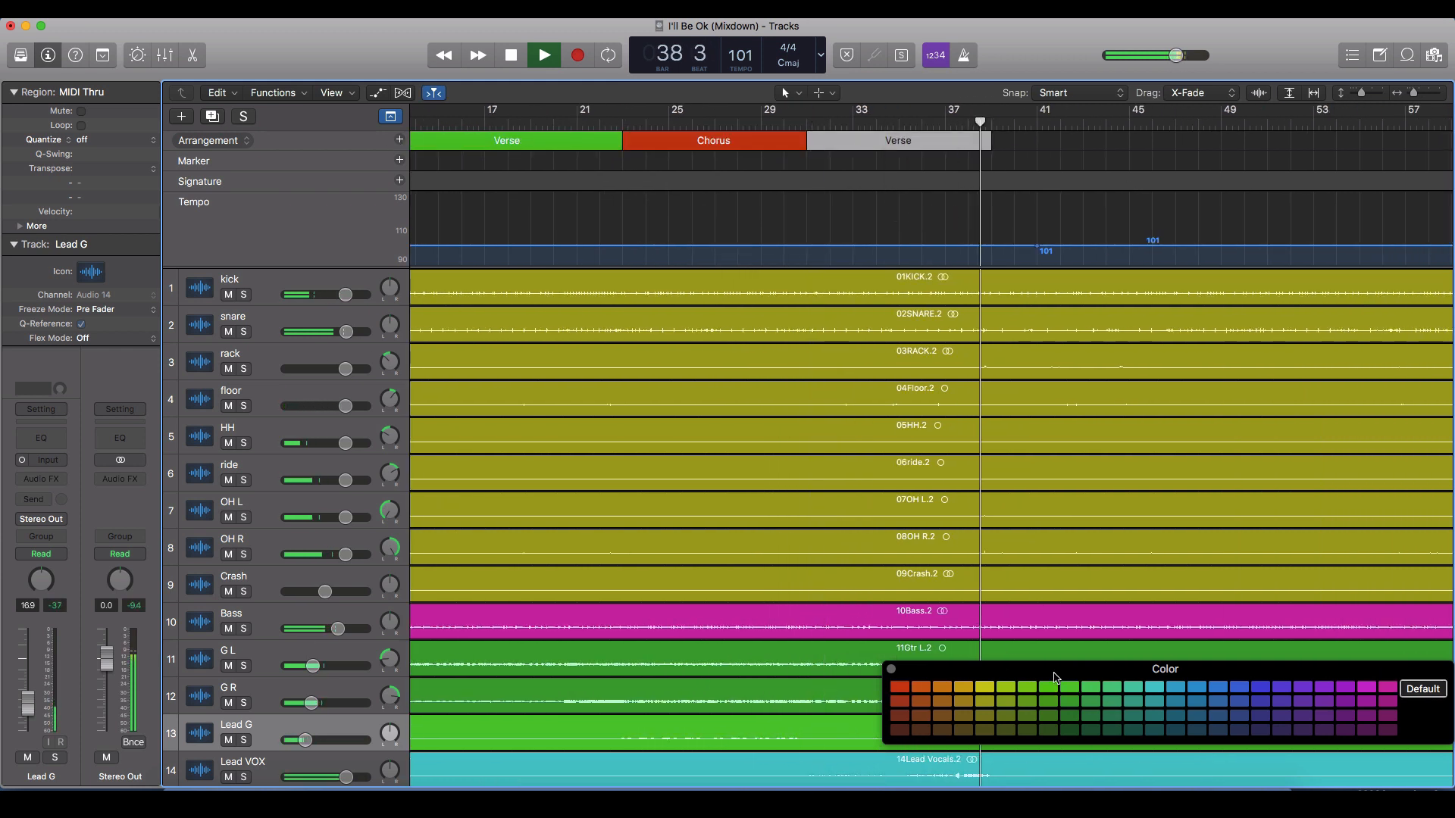
left_click(1069, 687)
Add an arrangement marker at bar 39 after the second Verse, colour it blue, and change its section name
left_click(400, 140)
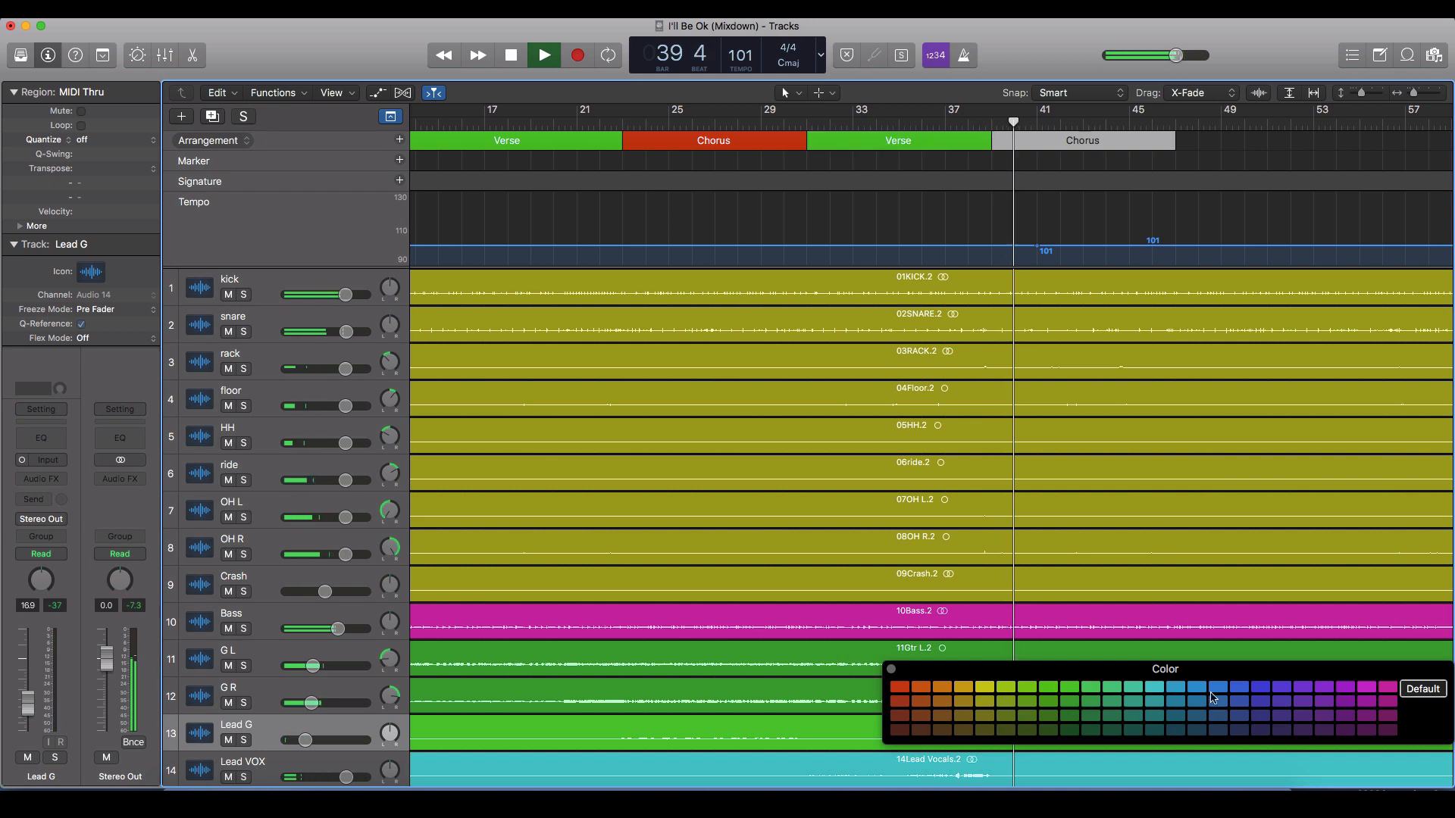
left_click(1239, 687)
left_click(1080, 141)
left_click(1091, 158)
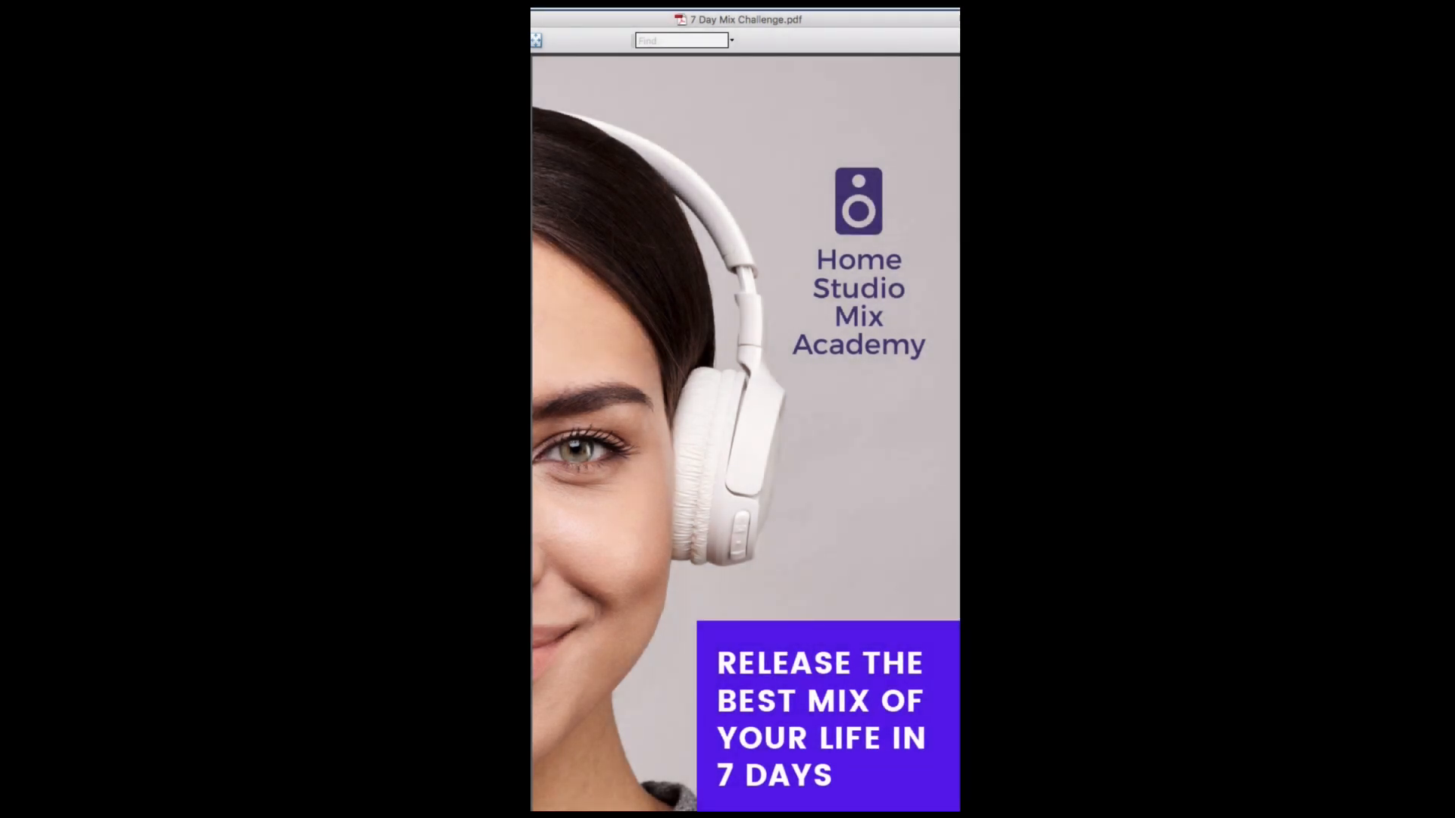
scroll(747, 432, "down", 5)
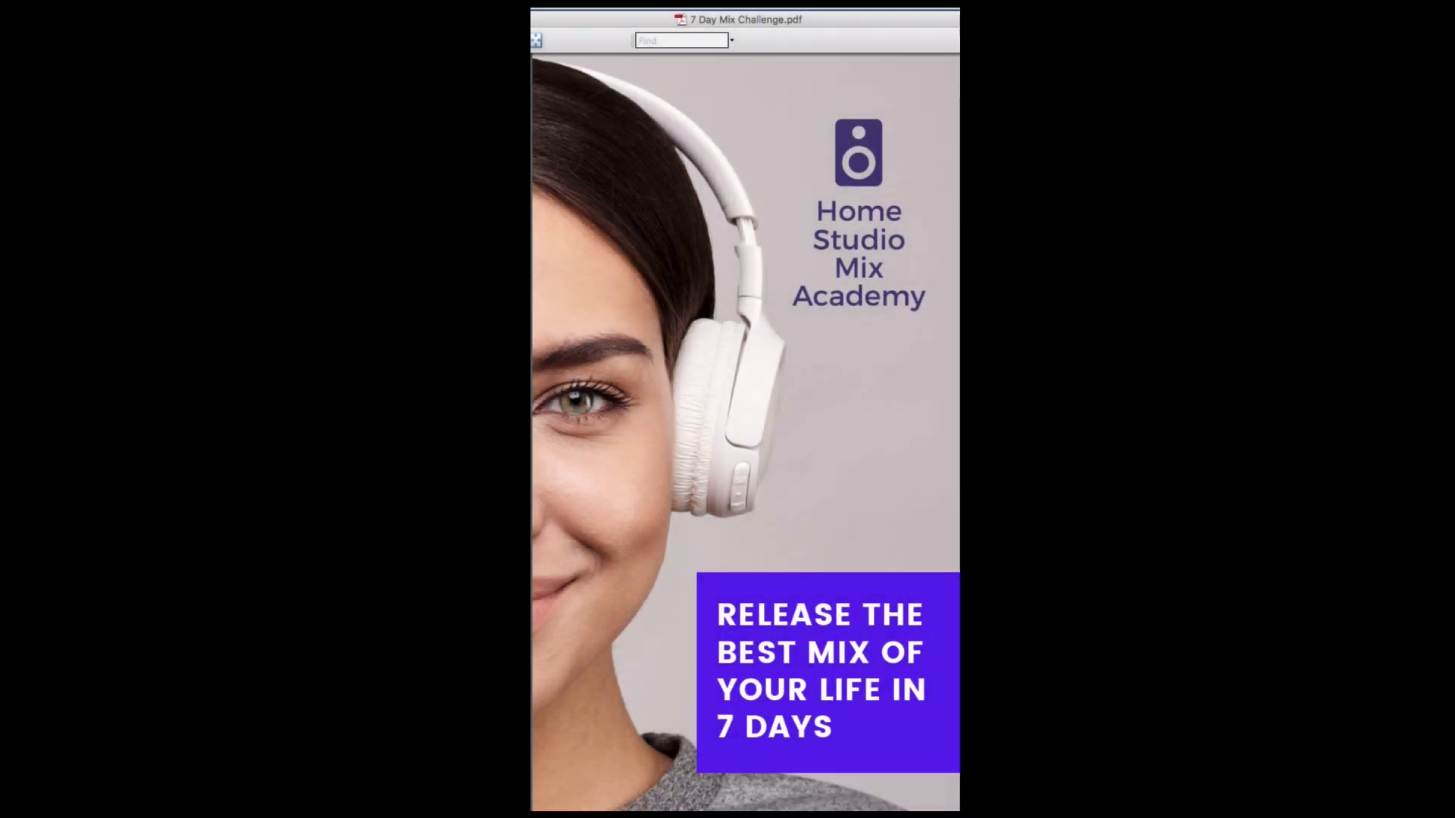
scroll(747, 432, "down", 4)
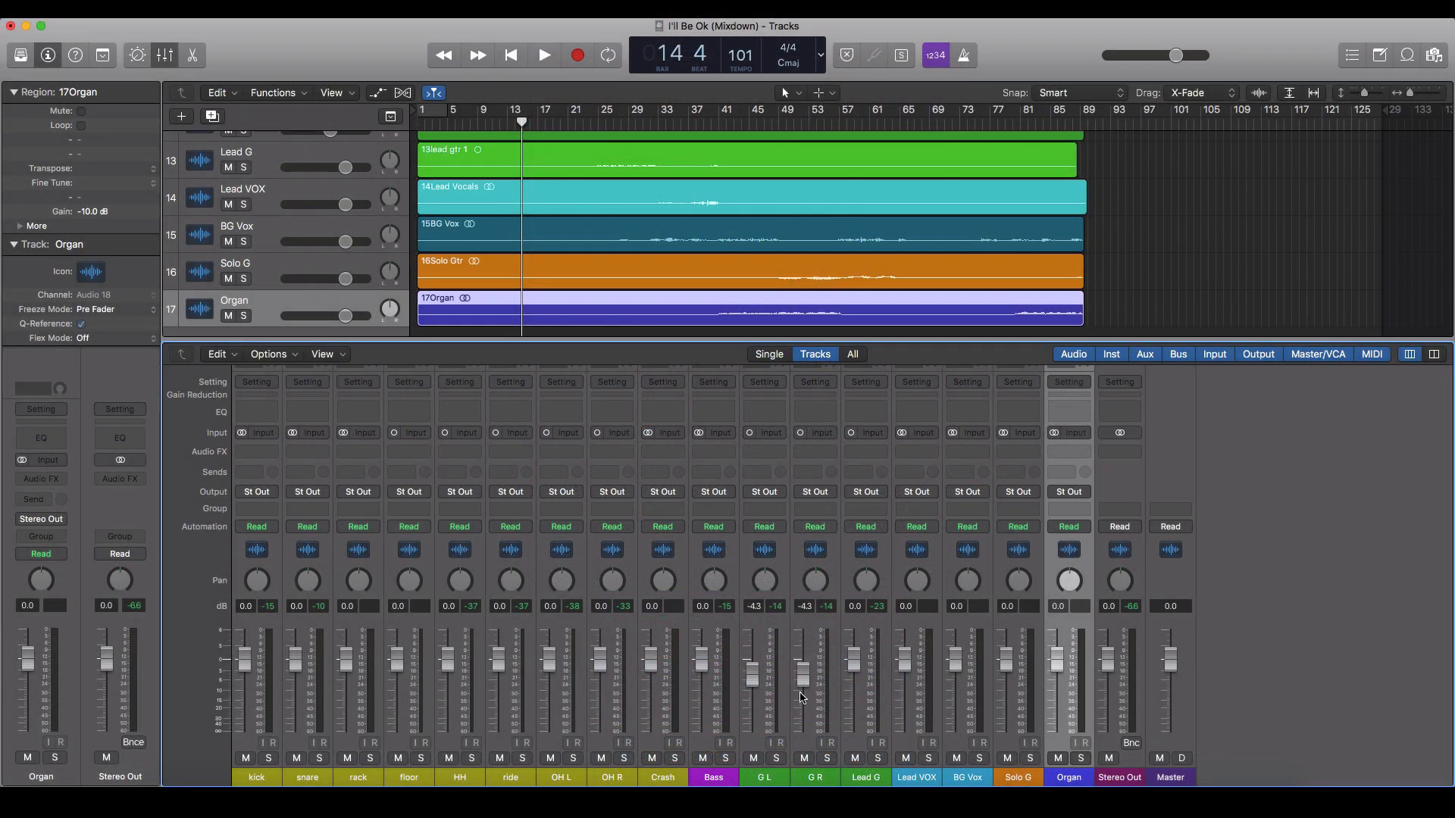
Play the mix from bar 14 while balancing the G L and G R guitar channels
key("space")
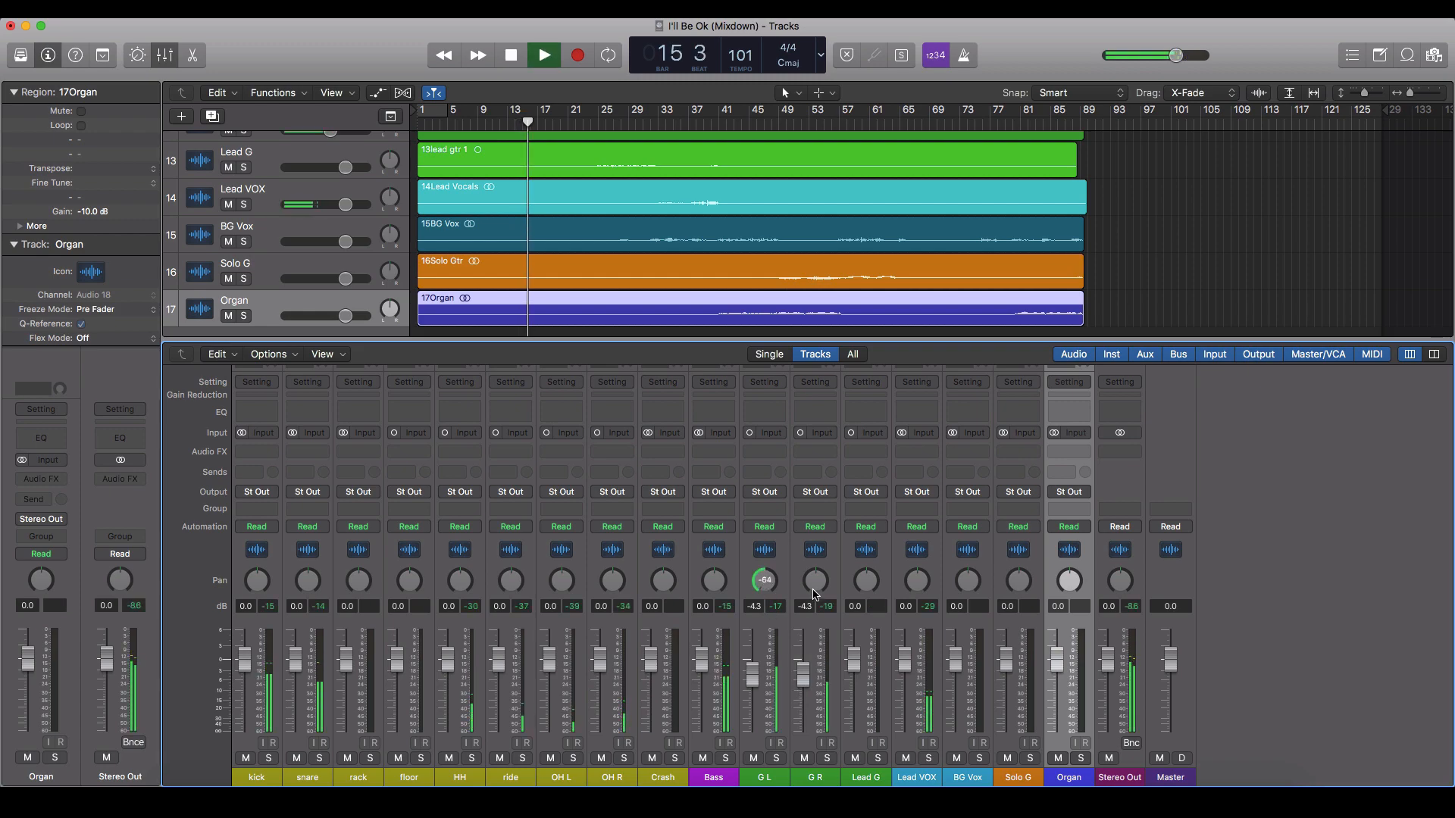